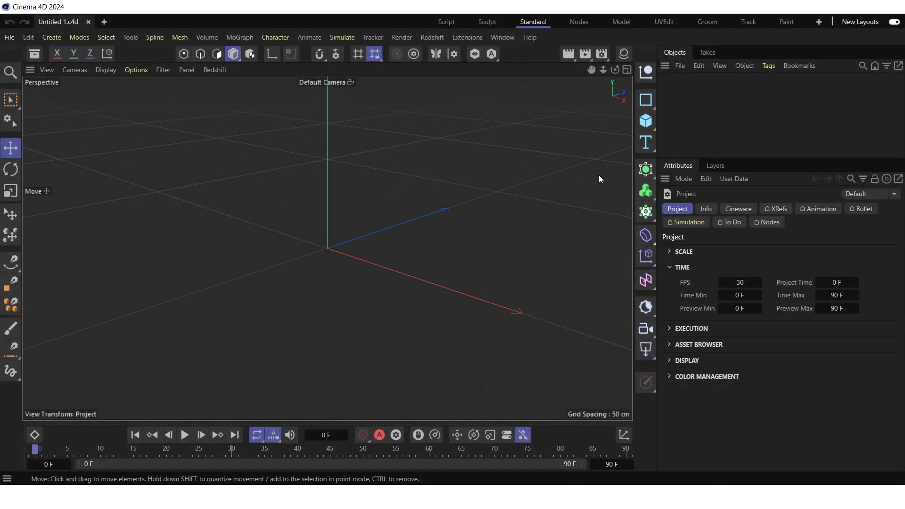
# - Add a Plane primitive and set its width and height to 700 cm
pyautogui.click(646, 120)
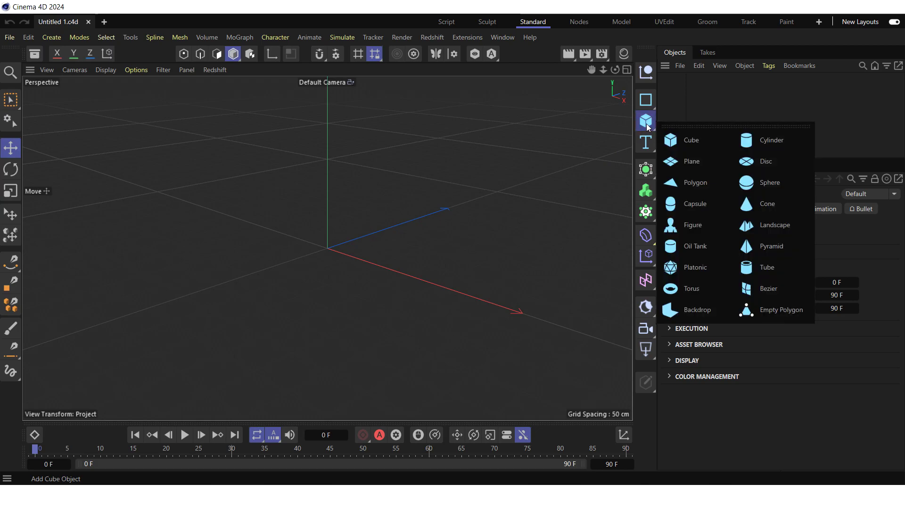
pyautogui.click(713, 162)
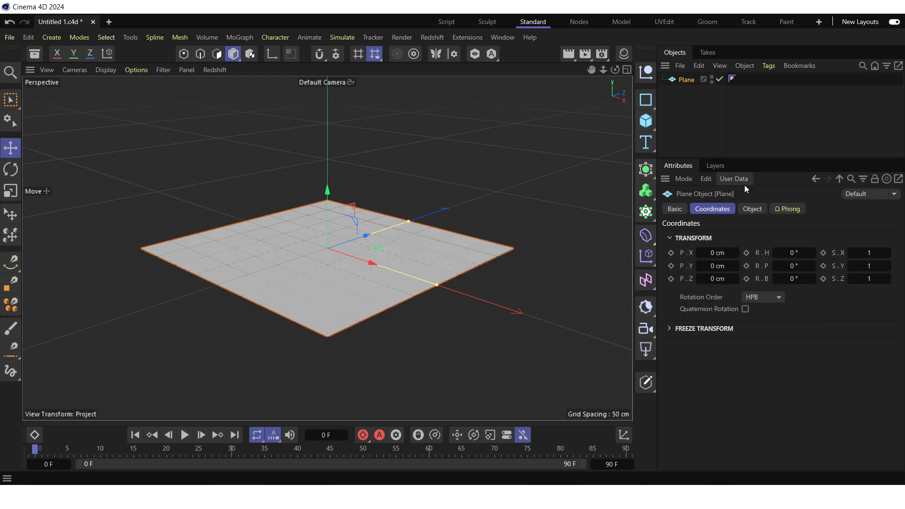
pyautogui.click(754, 210)
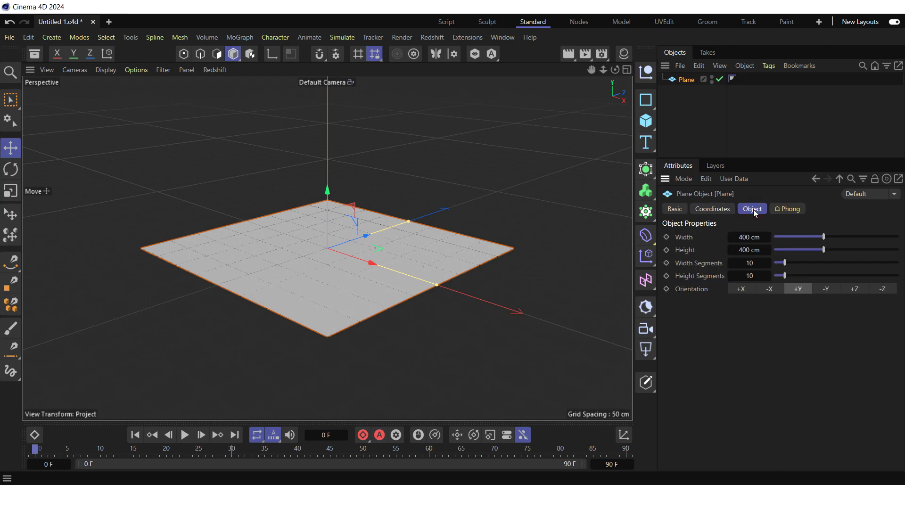
pyautogui.doubleClick(745, 237)
pyautogui.write('700')
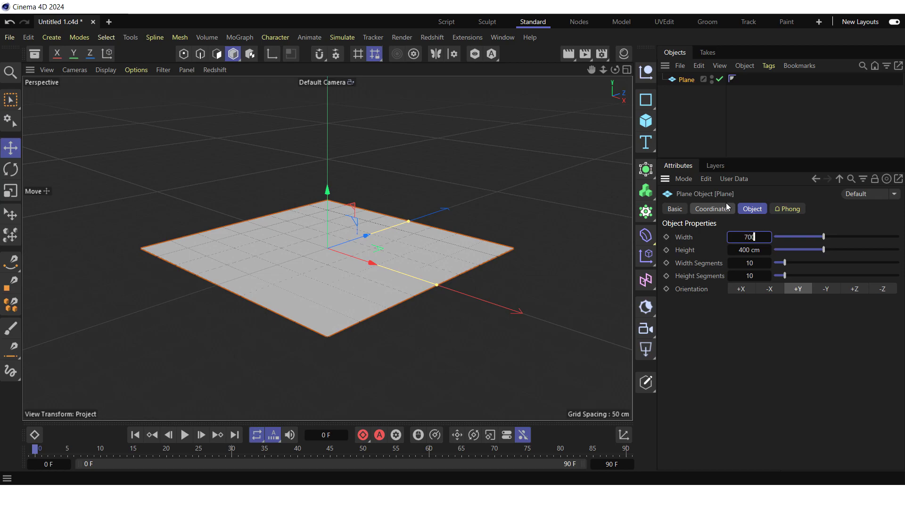
pyautogui.press('Return')
pyautogui.doubleClick(749, 249)
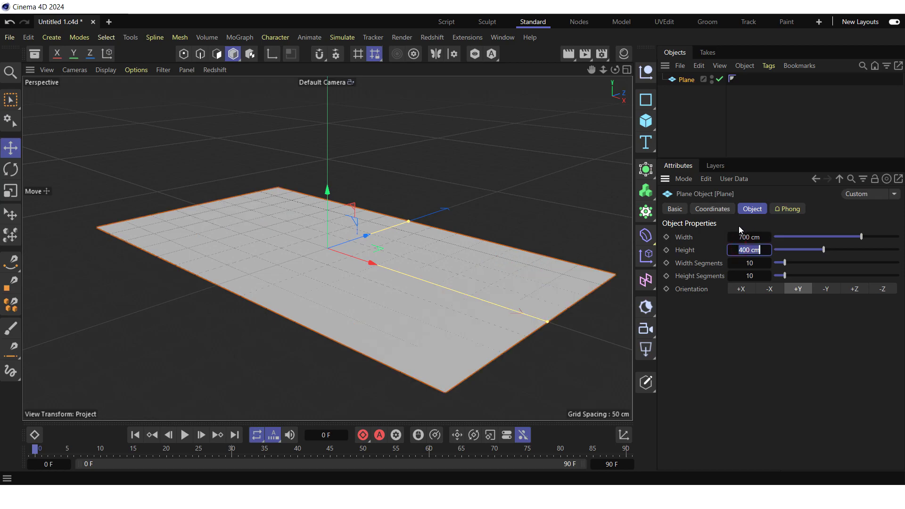
pyautogui.write('700')
pyautogui.press('Return')
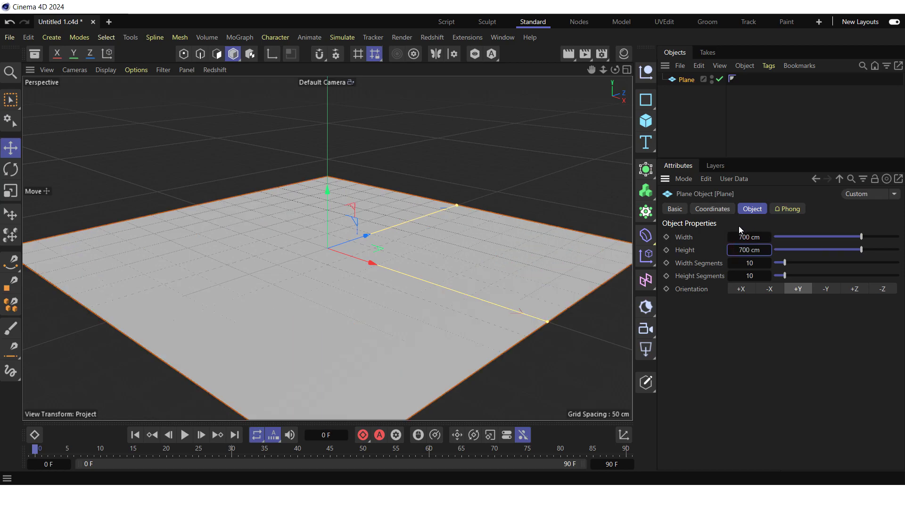
# - Give the plane a Collider Body tag and rename it Floor
pyautogui.rightClick(688, 89)
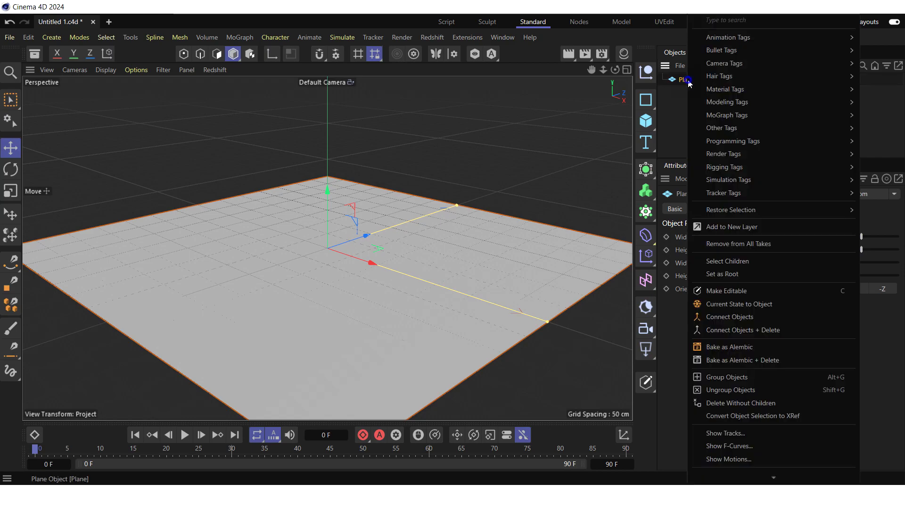
pyautogui.moveTo(714, 60)
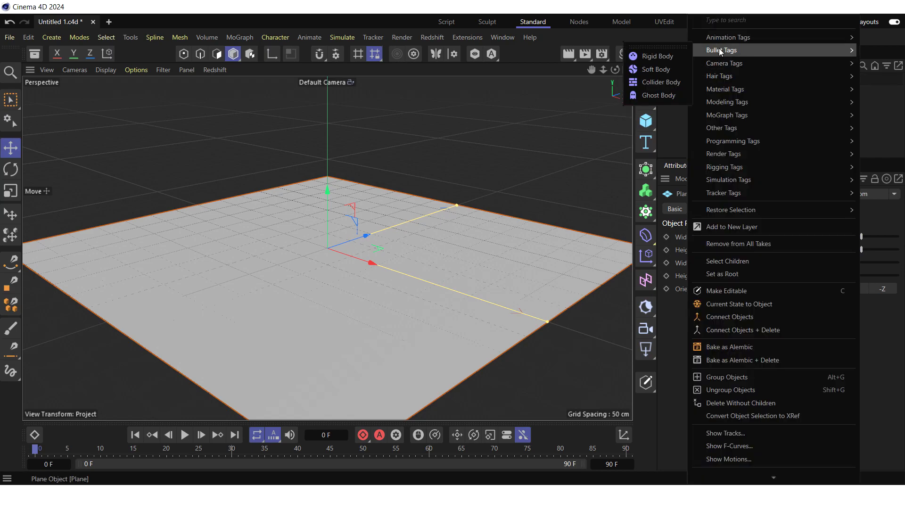
pyautogui.click(657, 82)
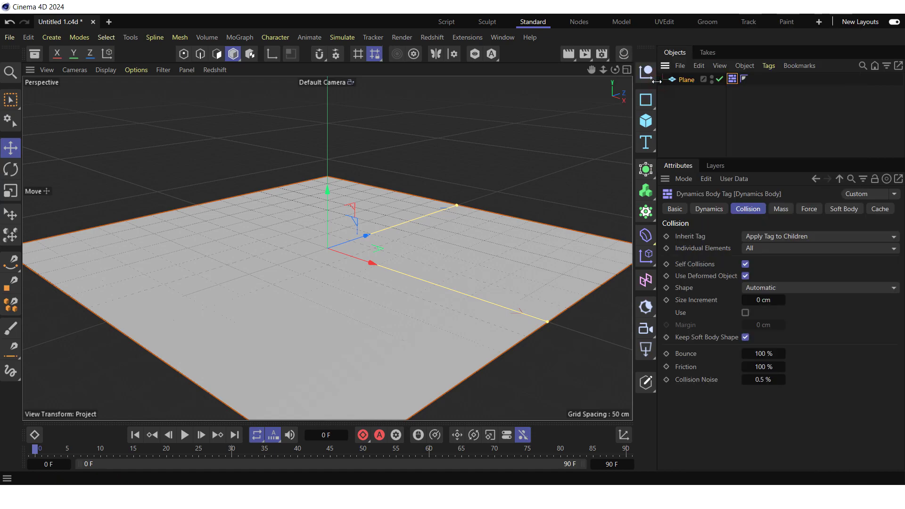
pyautogui.doubleClick(686, 80)
pyautogui.write('Floor')
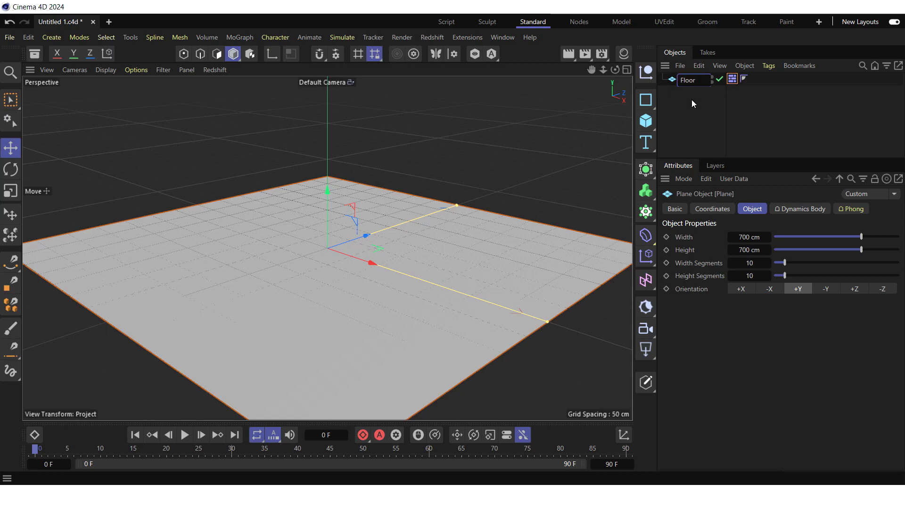
pyautogui.press('Return')
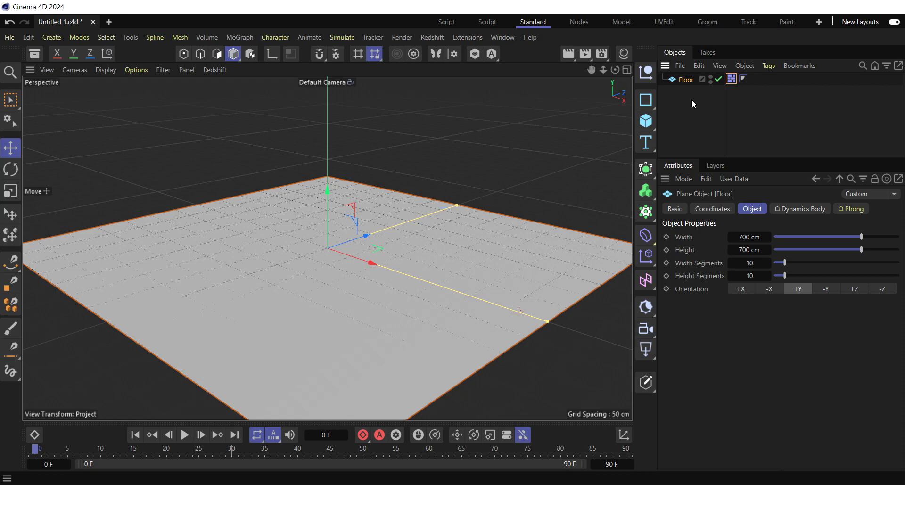
# - Add a Cube sized 20 × 40 × 4 cm (X, Y, Z)
pyautogui.click(646, 120)
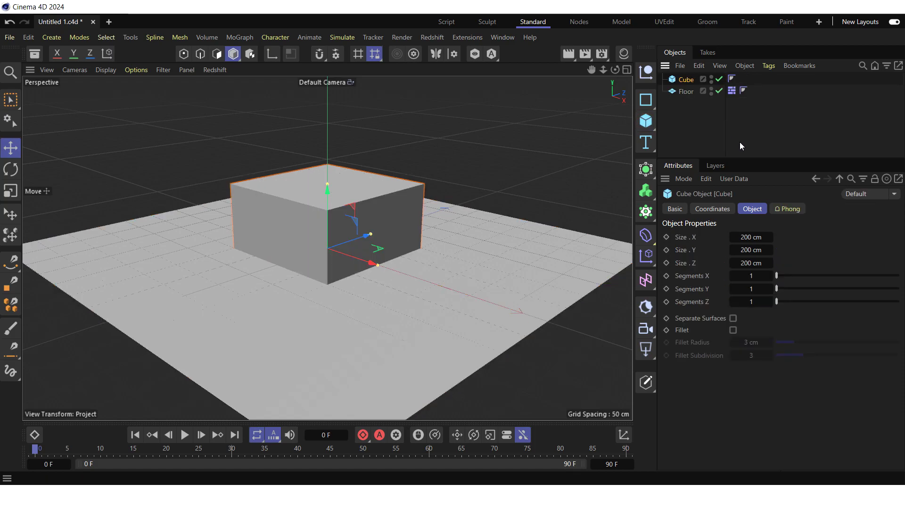
pyautogui.click(753, 211)
pyautogui.doubleClick(749, 237)
pyautogui.write('20')
pyautogui.press('Return')
pyautogui.press('Tab')
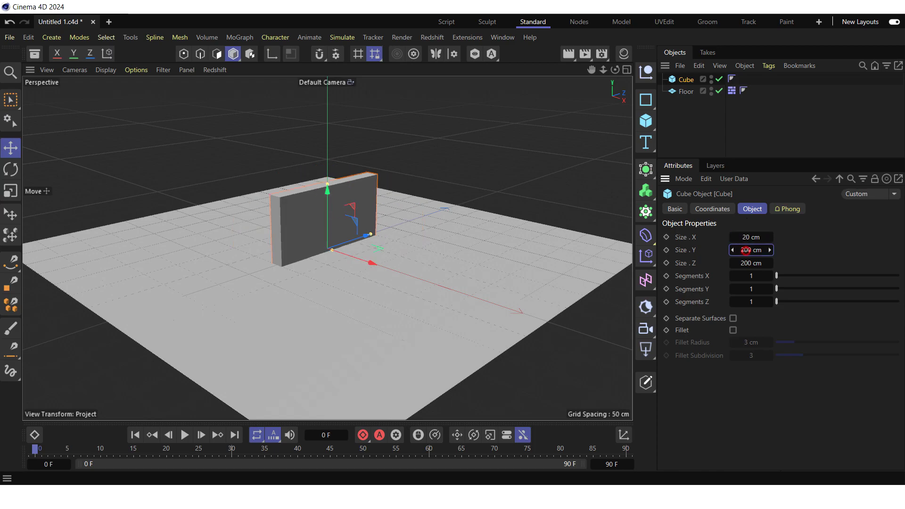
pyautogui.write('40')
pyautogui.press('Return')
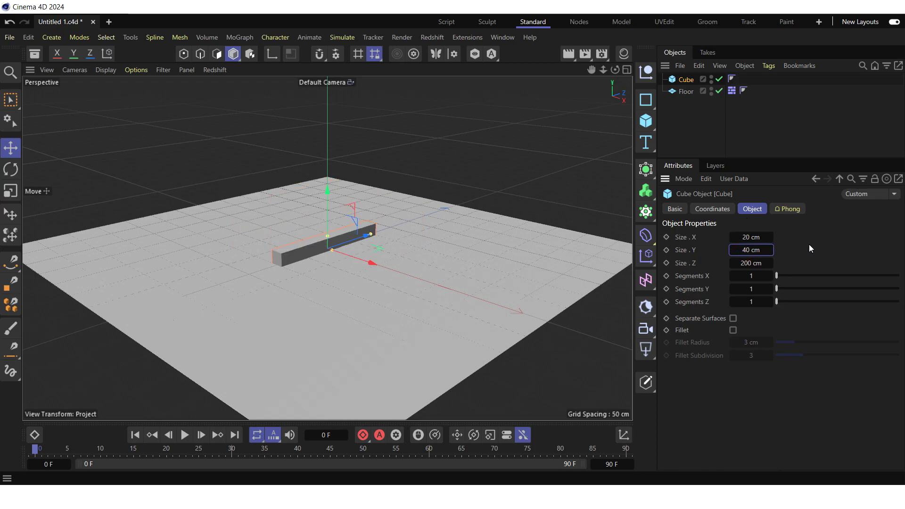
pyautogui.doubleClick(751, 262)
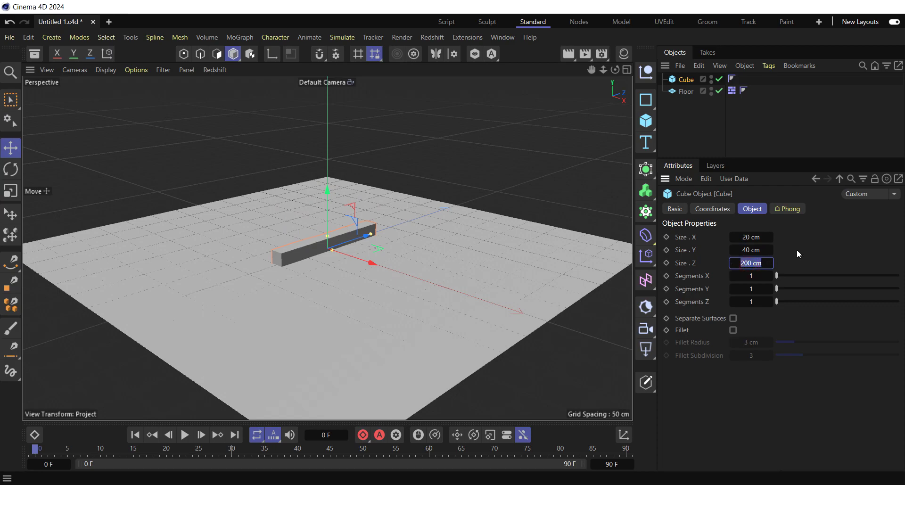
pyautogui.write('4')
pyautogui.press('Return')
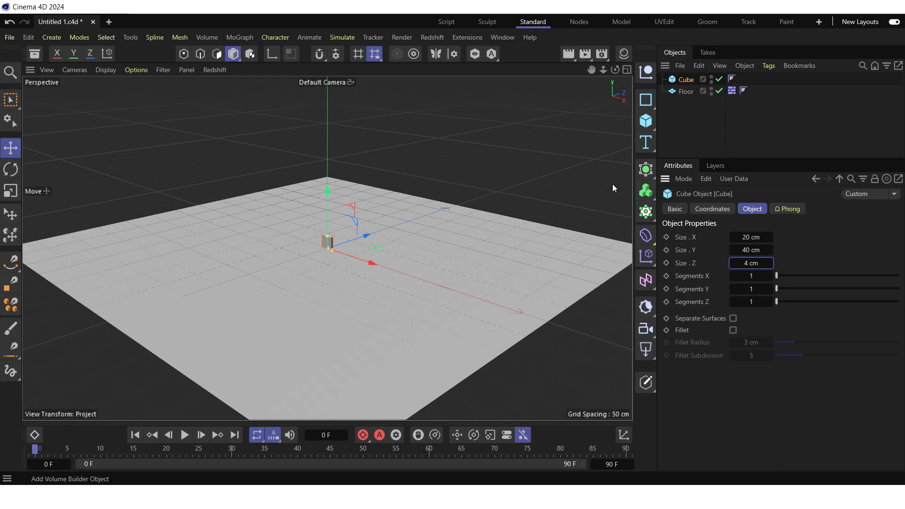
# - Raise the cube to a Y position of 20 cm so it stands on the floor
pyautogui.moveTo(328, 191); pyautogui.dragTo(329, 180)
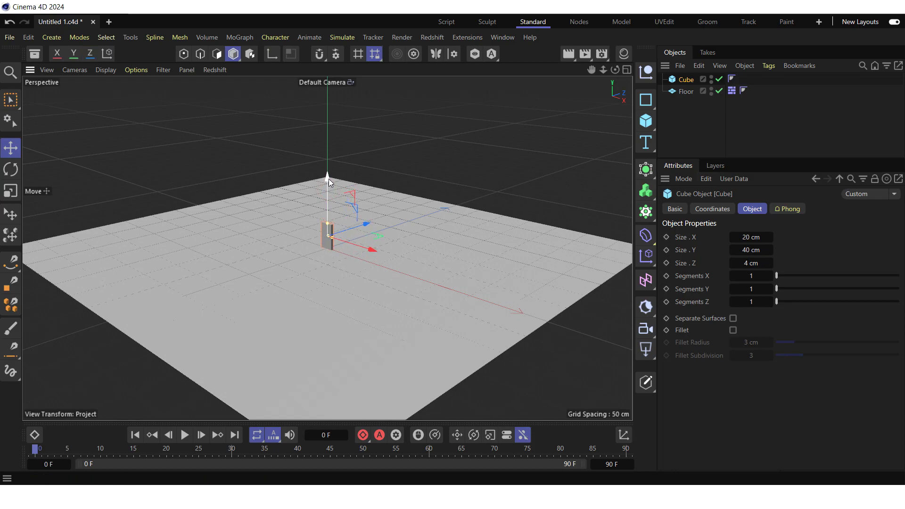
pyautogui.click(711, 210)
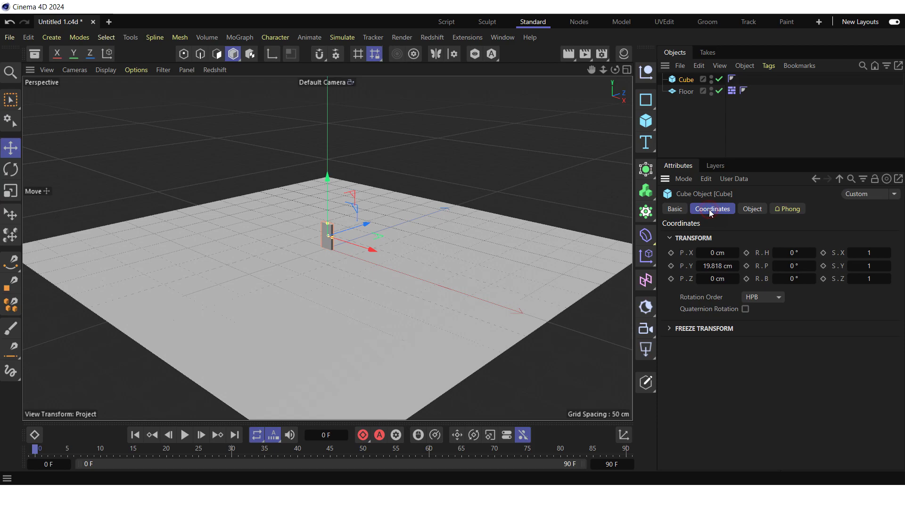
pyautogui.click(716, 266)
pyautogui.write('20')
pyautogui.press('Return')
# - Tag the cube as a Rigid Body with 30% collision friction and name it Domino
pyautogui.rightClick(689, 80)
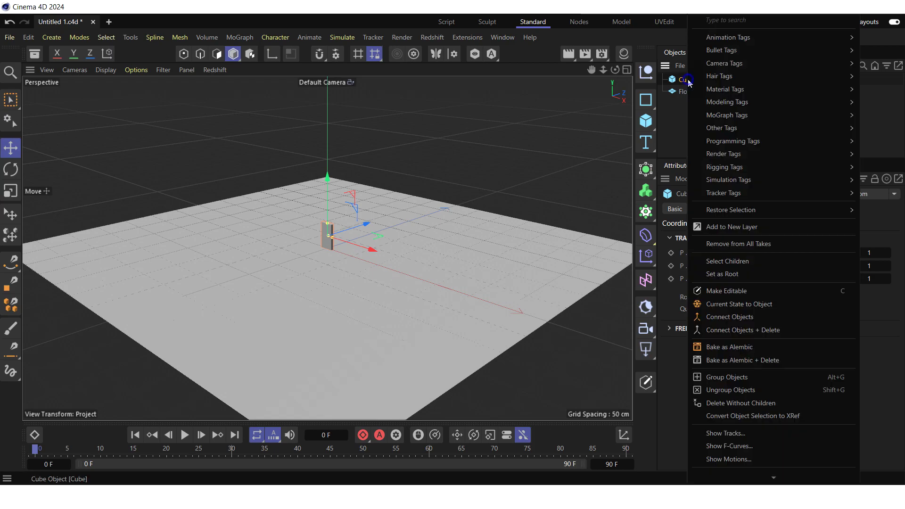
pyautogui.moveTo(711, 52)
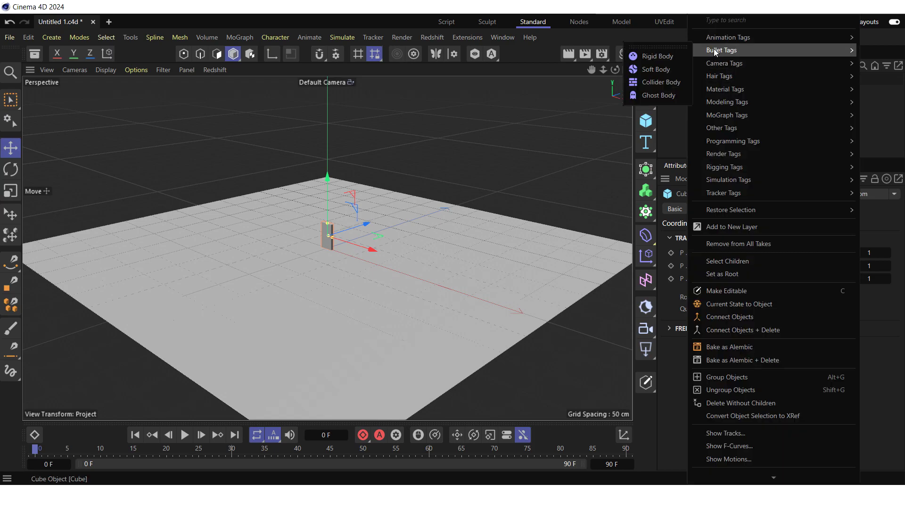
pyautogui.click(654, 55)
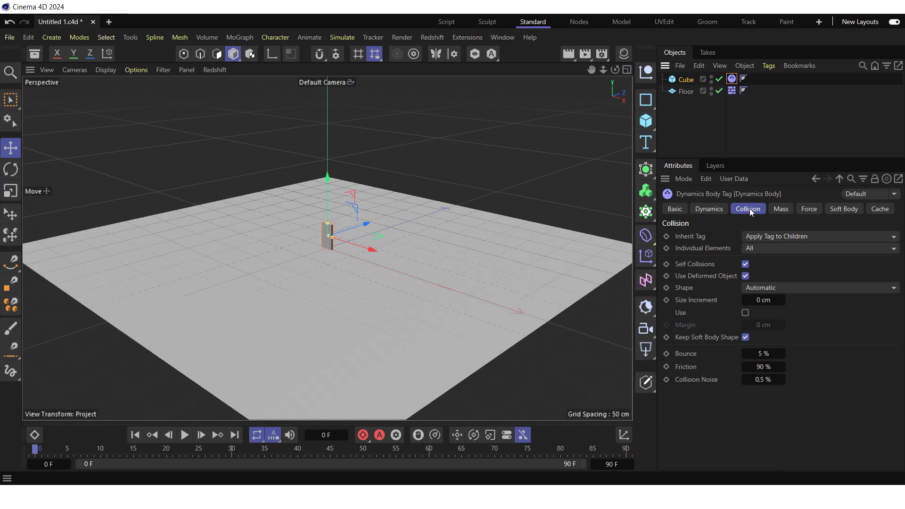
pyautogui.doubleClick(760, 366)
pyautogui.write('30')
pyautogui.press('Return')
pyautogui.doubleClick(686, 80)
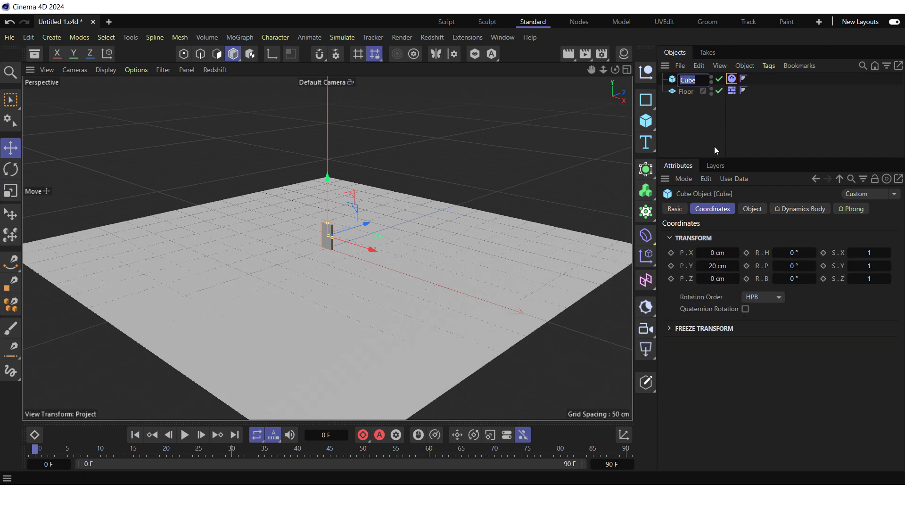
pyautogui.write('Domino')
# - Confirm the Domino name and nest Domino under a new Cloner
pyautogui.press('Return')
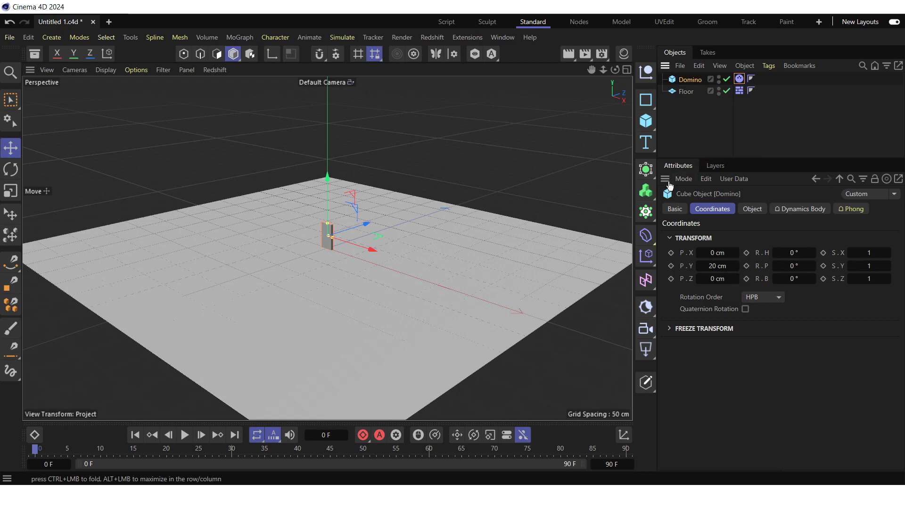
pyautogui.click(647, 213)
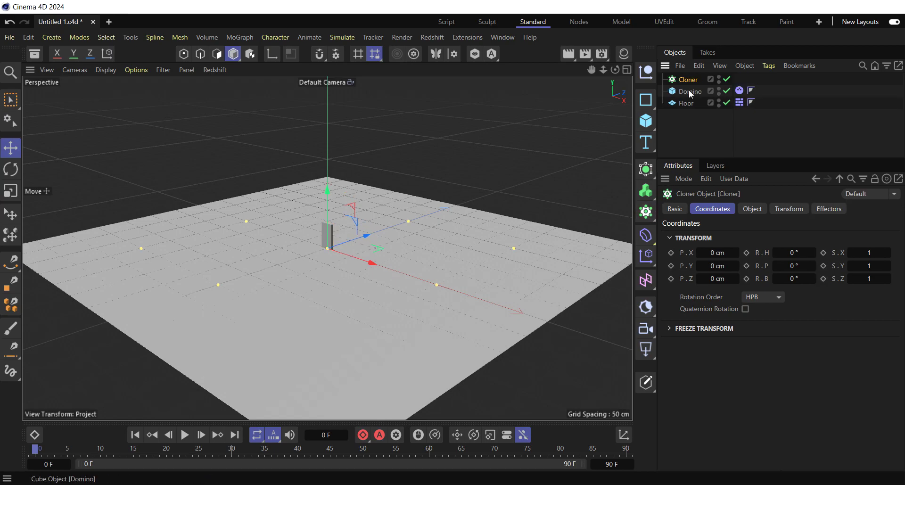
pyautogui.moveTo(688, 90); pyautogui.dragTo(688, 81)
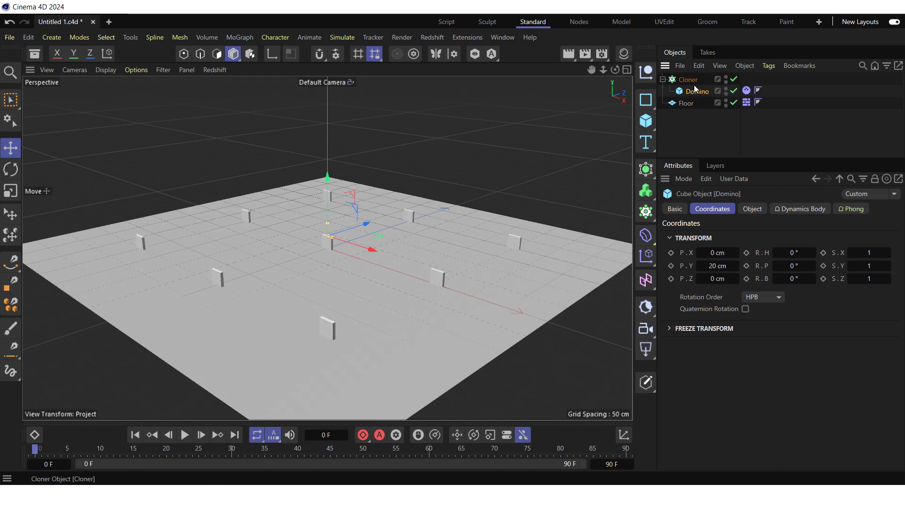
pyautogui.click(688, 79)
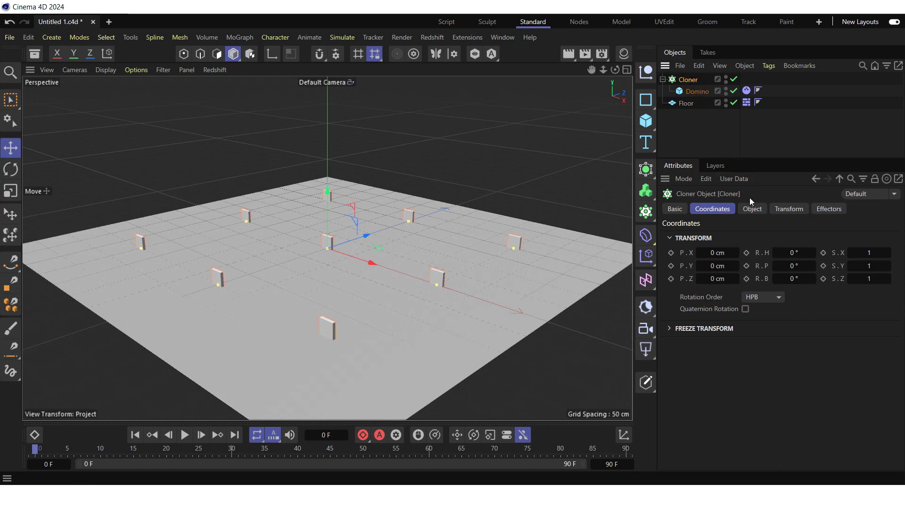
# - Set the Cloner to Linear mode without reset coordinates, with a count of 10
pyautogui.click(753, 210)
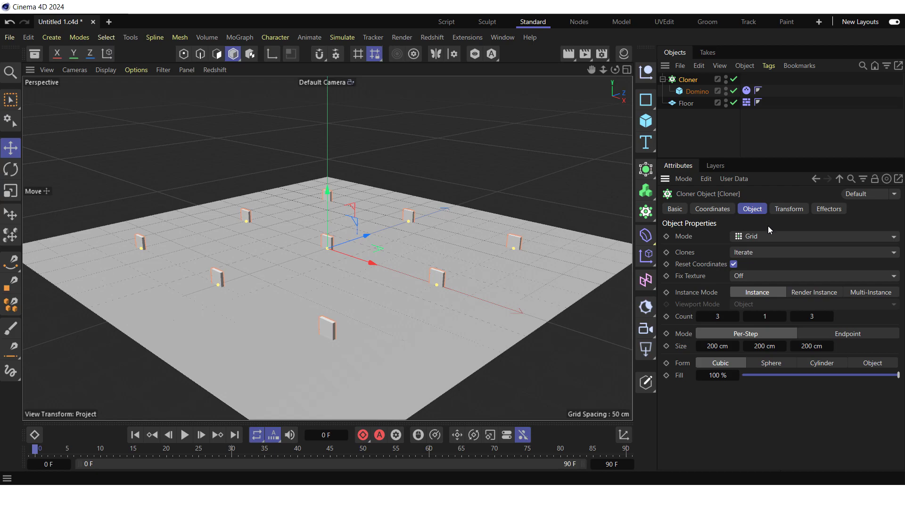
pyautogui.click(770, 235)
pyautogui.click(768, 263)
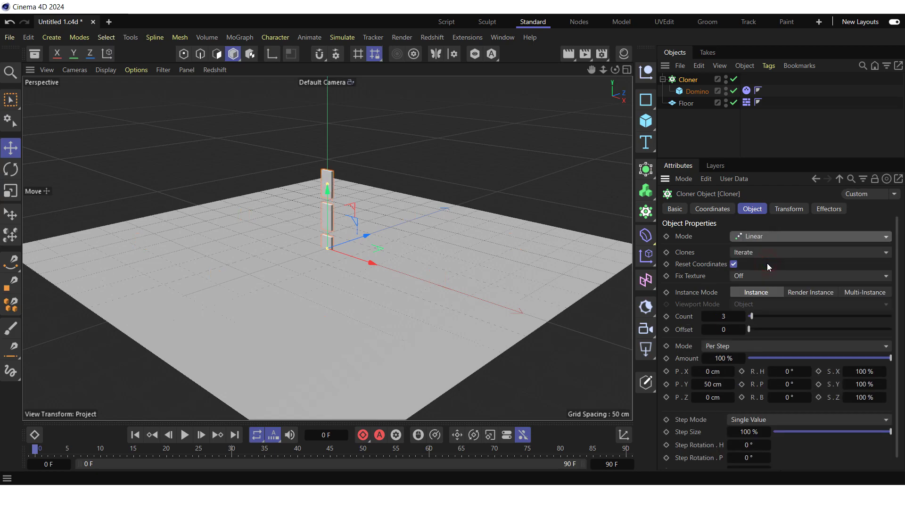
pyautogui.click(734, 265)
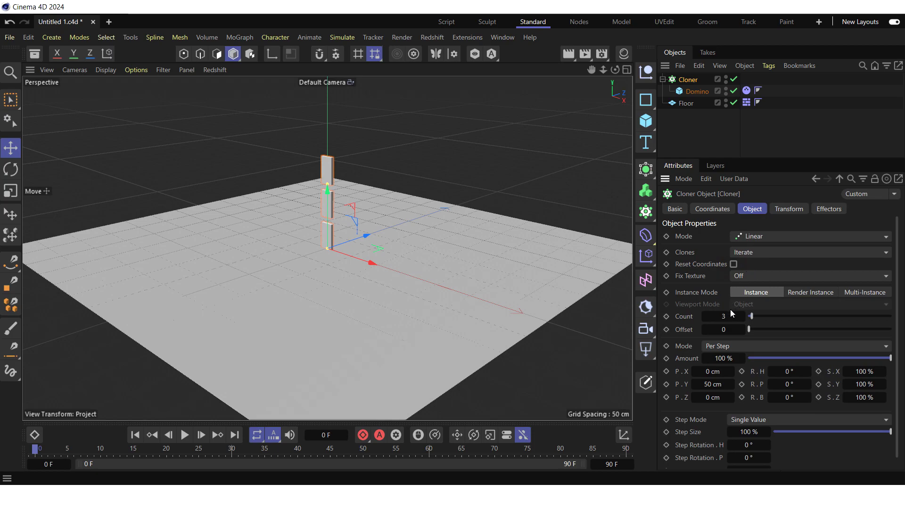
pyautogui.click(730, 312)
pyautogui.write('10')
pyautogui.press('Return')
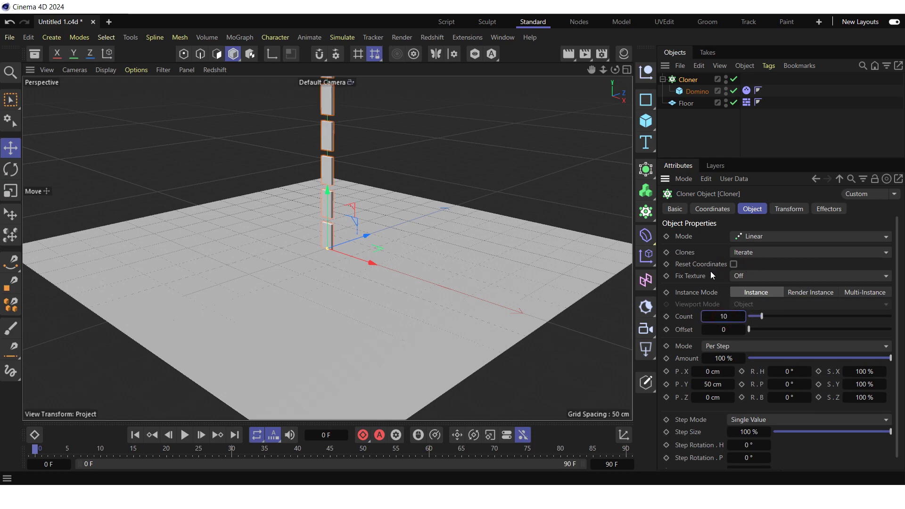
# - Space the clones 0 cm in Y and 20 cm in Z, then zoom in on the row
pyautogui.click(712, 384)
pyautogui.write('0')
pyautogui.press('Return')
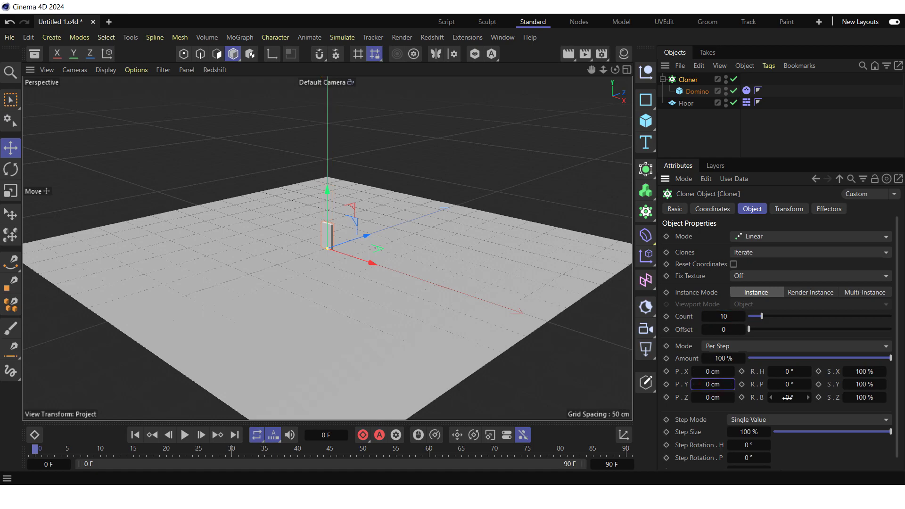
pyautogui.click(709, 397)
pyautogui.write('20')
pyautogui.press('Return')
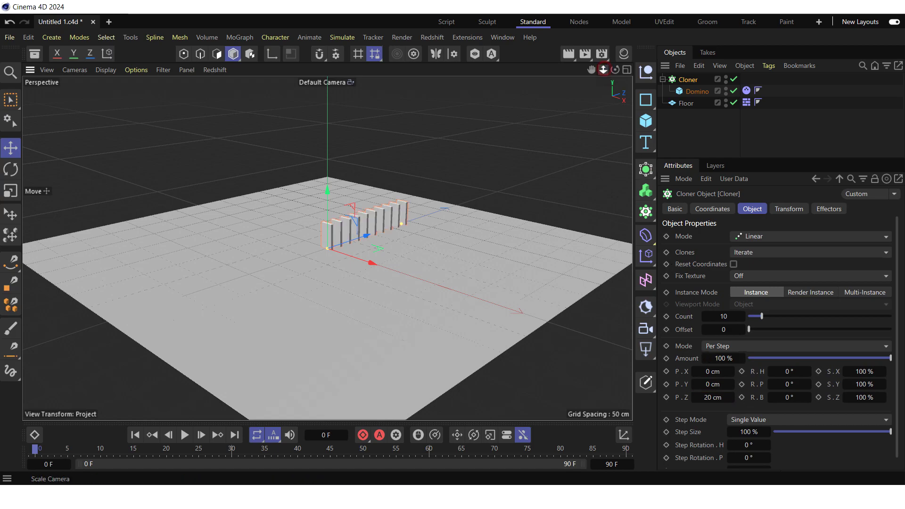
pyautogui.moveTo(603, 70); pyautogui.dragTo(627, 70)
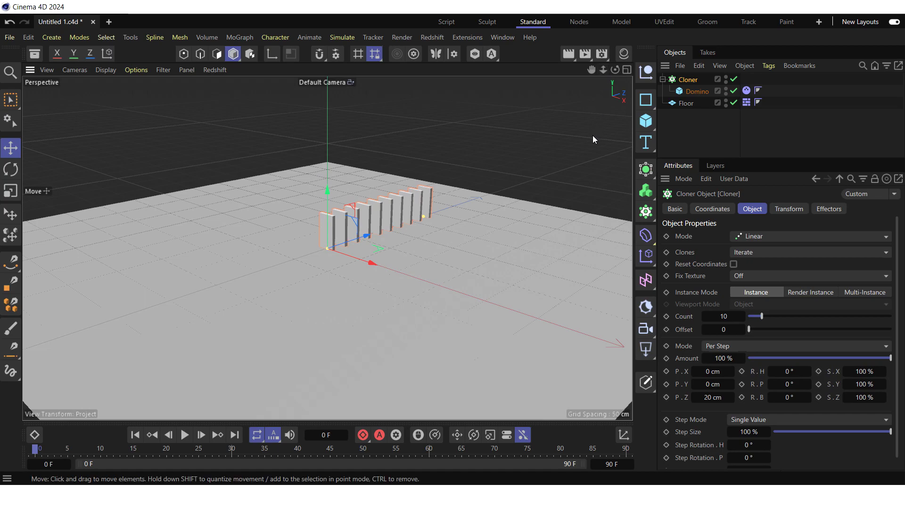
# - Add a 15 cm-radius Sphere, lifted above the floor beside the first domino
pyautogui.click(646, 123)
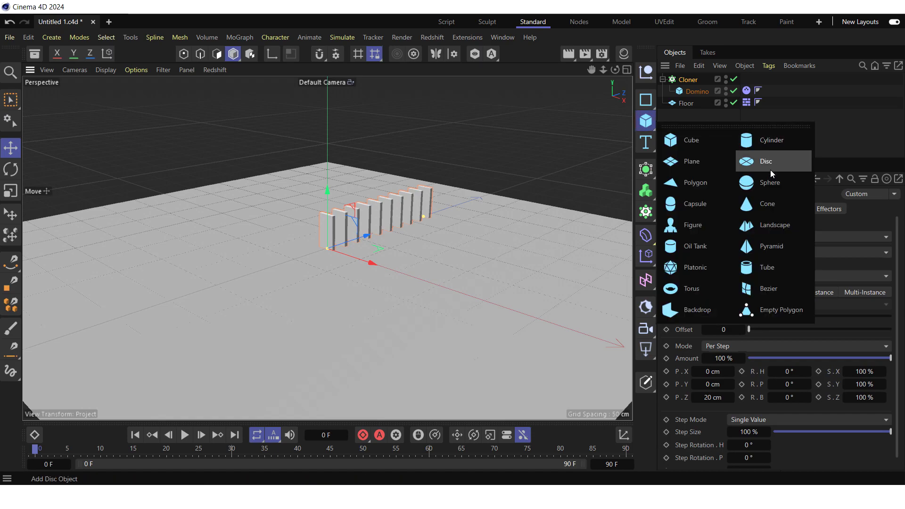
pyautogui.click(771, 187)
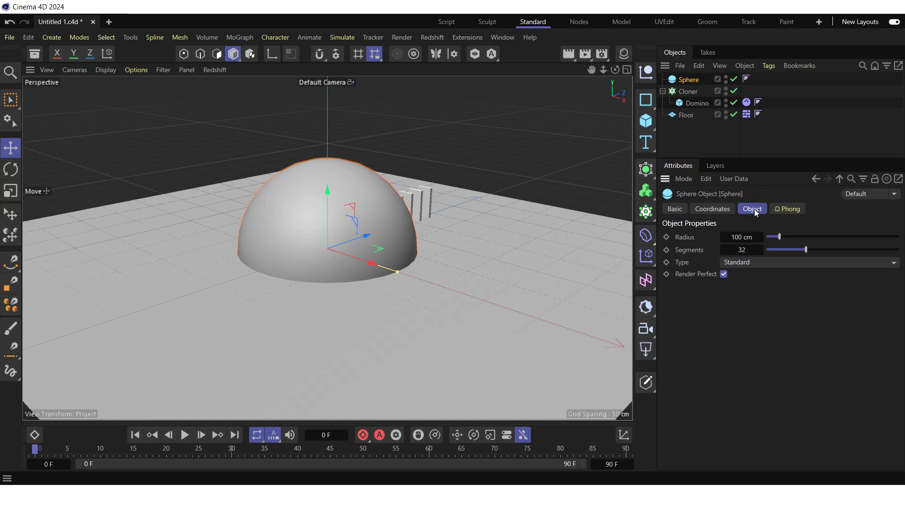
pyautogui.click(741, 237)
pyautogui.press('Return')
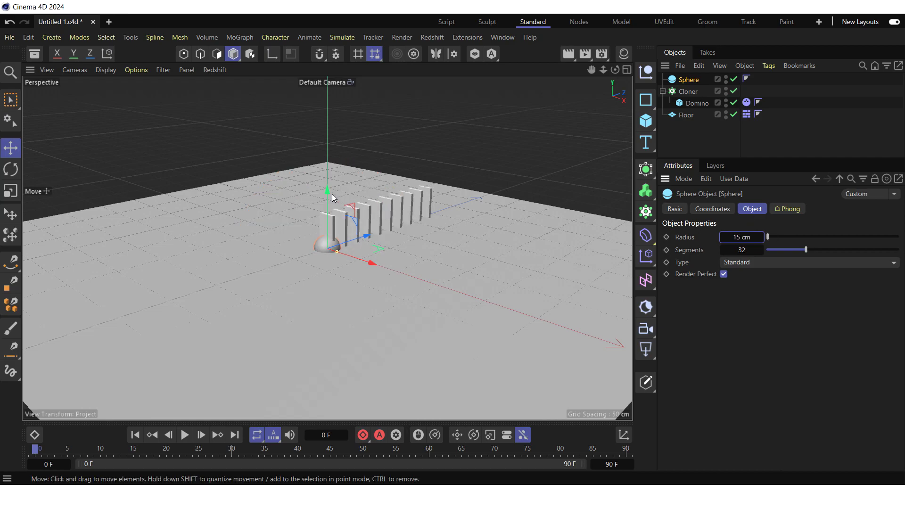
pyautogui.moveTo(326, 192); pyautogui.dragTo(327, 148)
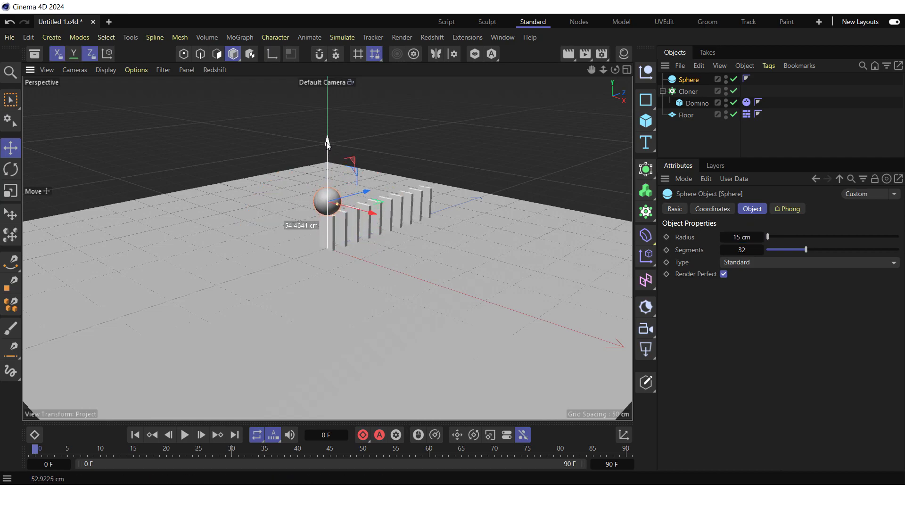
pyautogui.moveTo(366, 192); pyautogui.dragTo(363, 193)
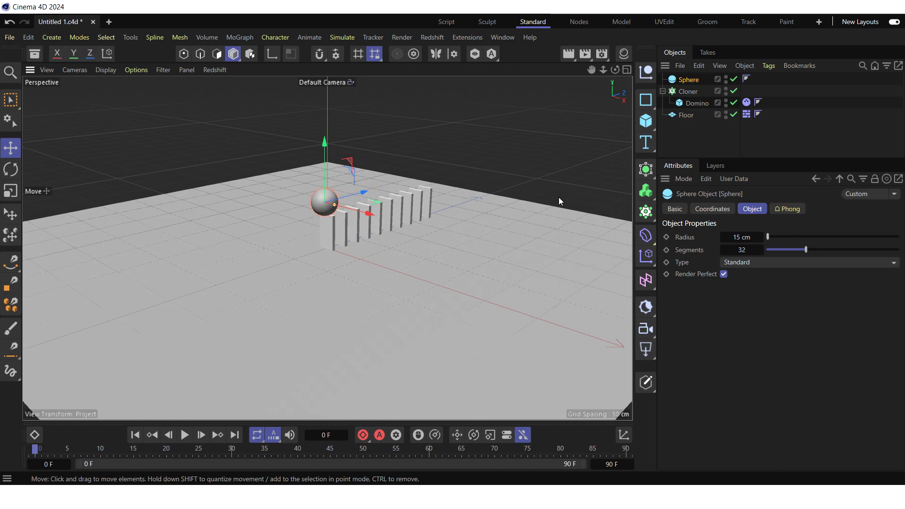
# - Give the Sphere a Rigid Body dynamics tag
pyautogui.rightClick(688, 82)
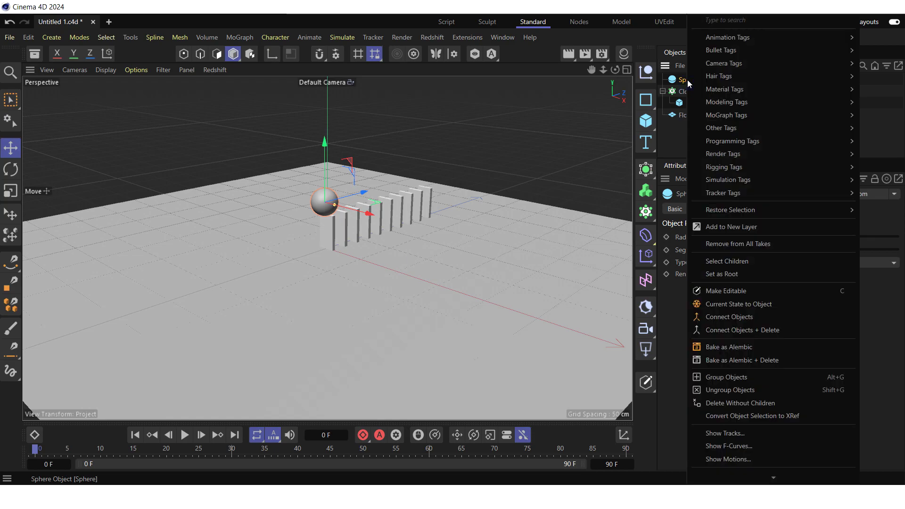
pyautogui.moveTo(718, 51)
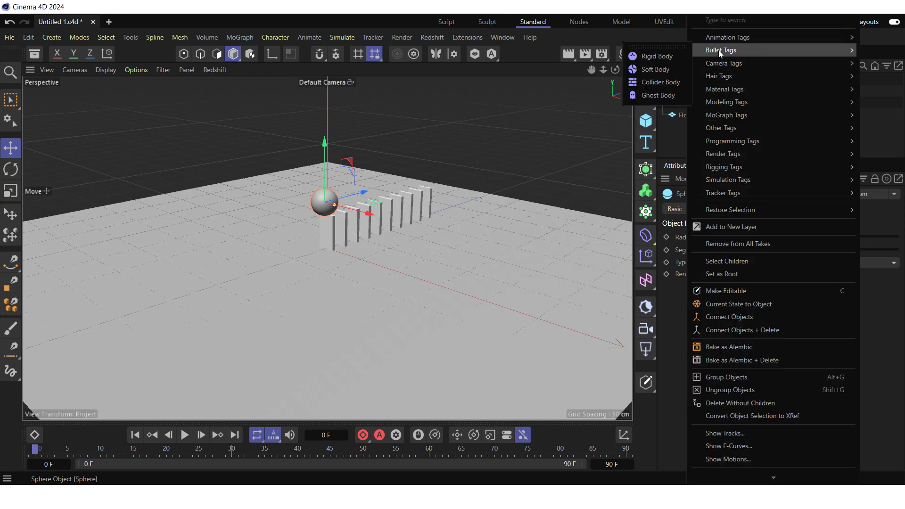
pyautogui.click(658, 55)
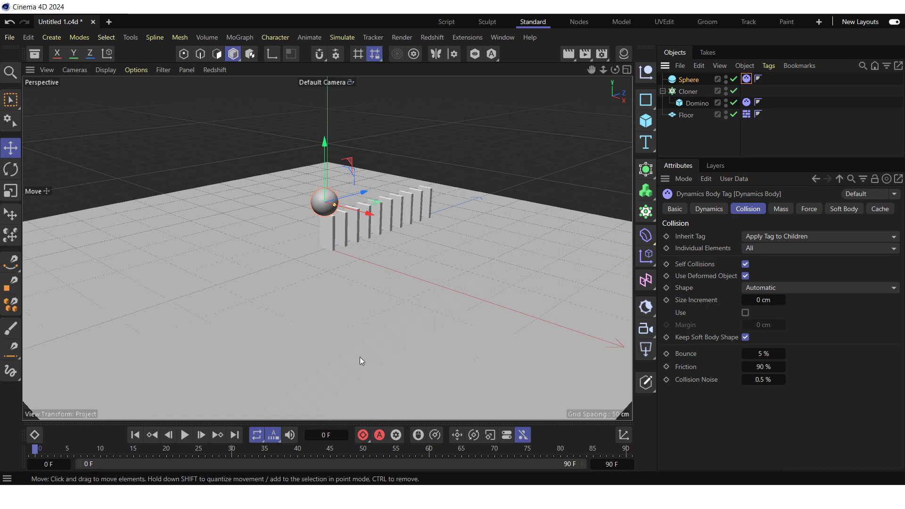
pyautogui.click(180, 435)
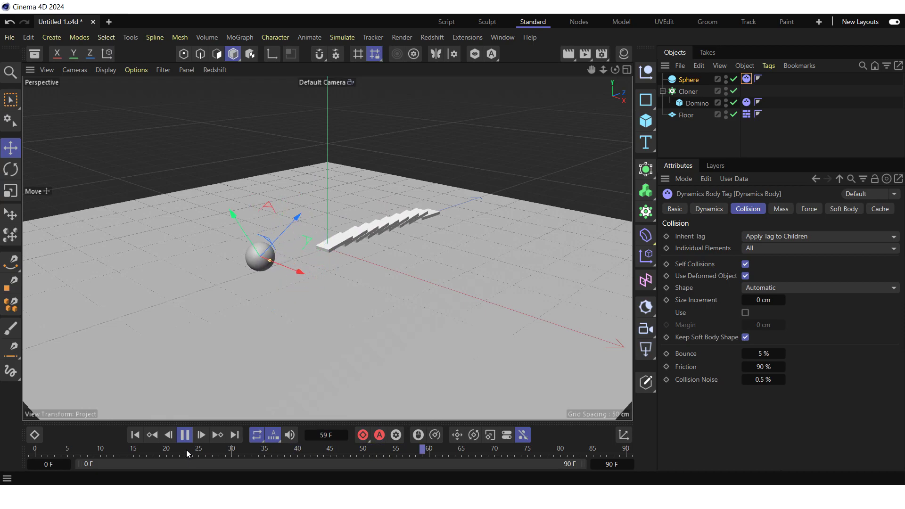
pyautogui.click(185, 435)
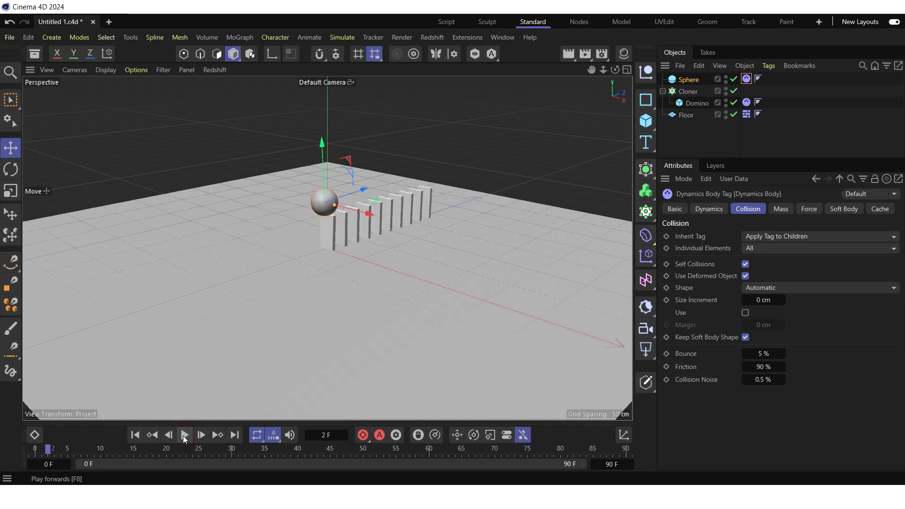
pyautogui.click(134, 435)
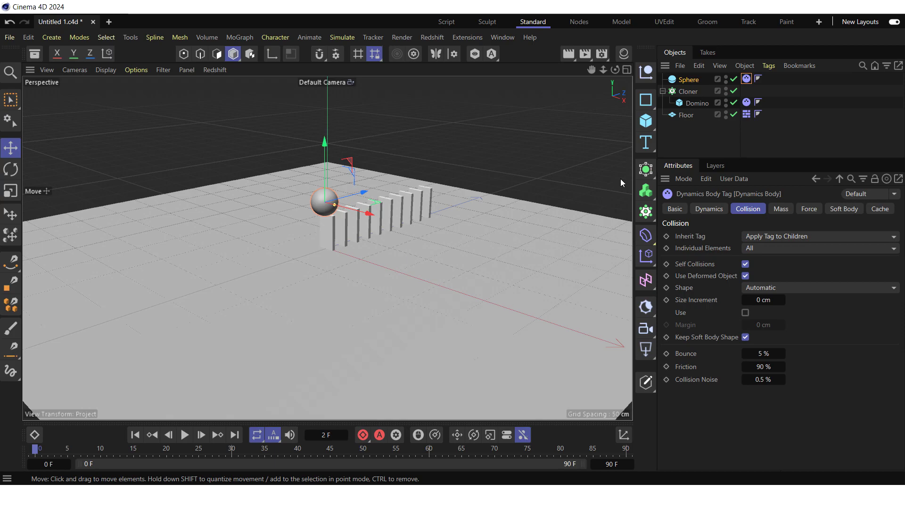
# - Add a Helix with 40 cm start radius, 0 cm height, Plane XZ, and Reverse ticked
pyautogui.click(647, 102)
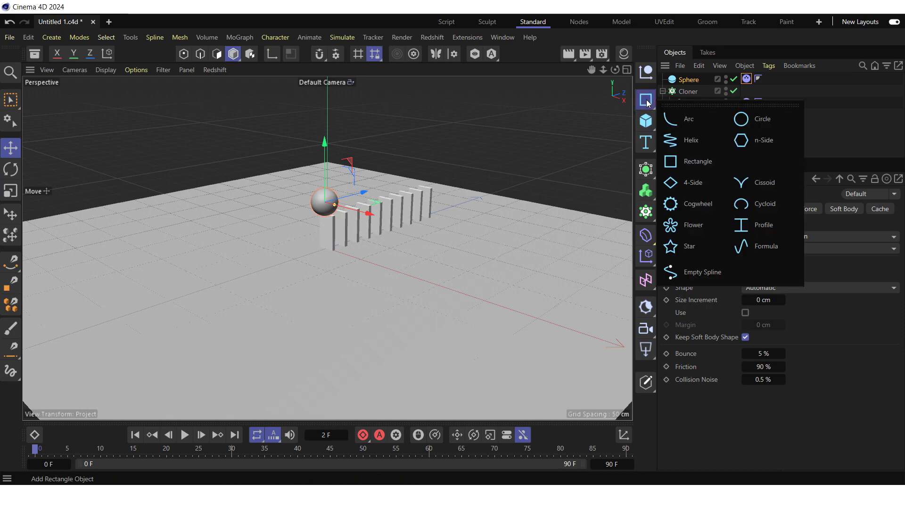
pyautogui.click(691, 147)
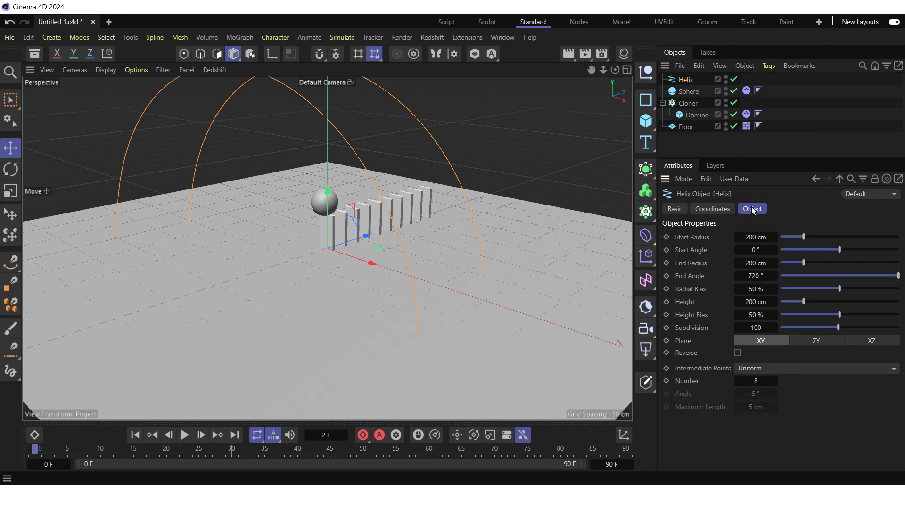
pyautogui.doubleClick(750, 237)
pyautogui.write('40')
pyautogui.press('Return')
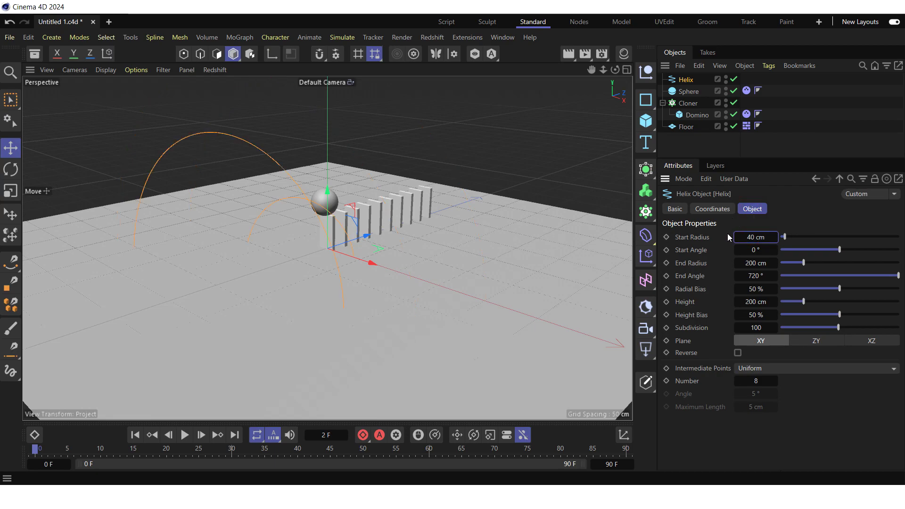
pyautogui.click(756, 303)
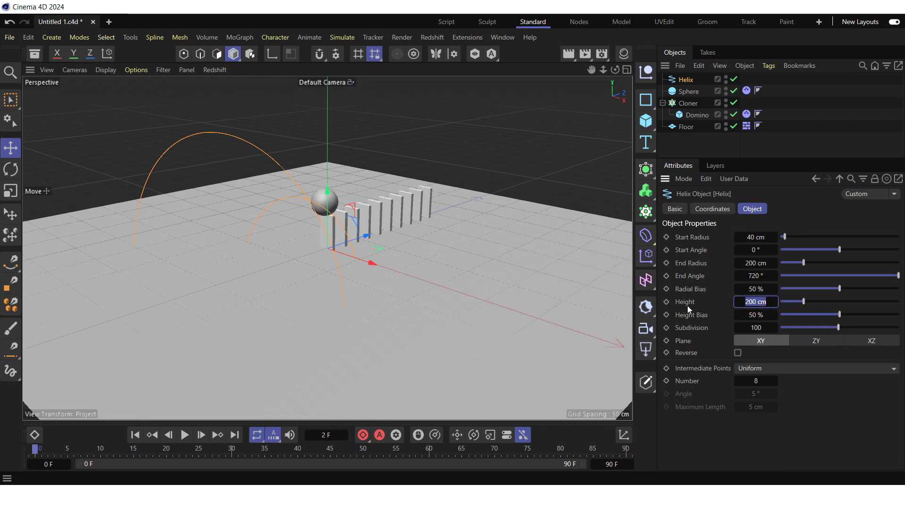
pyautogui.write('0')
pyautogui.press('Return')
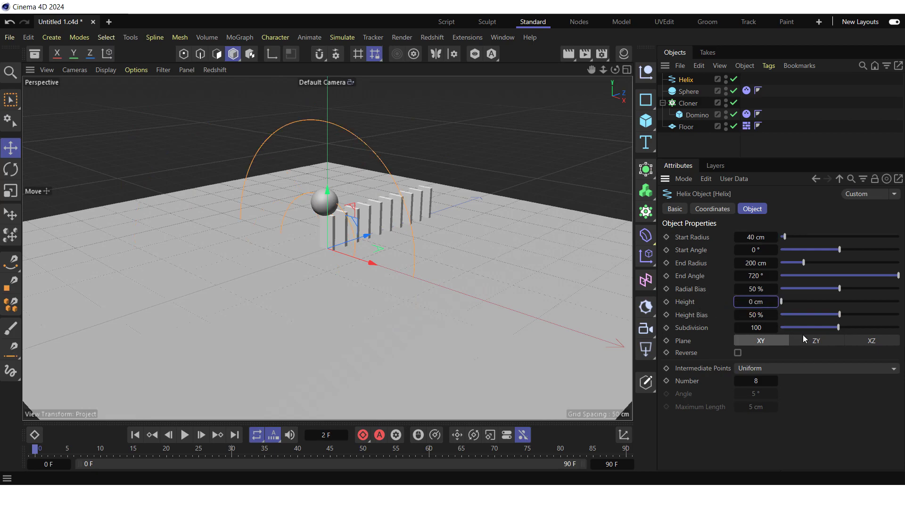
pyautogui.click(865, 341)
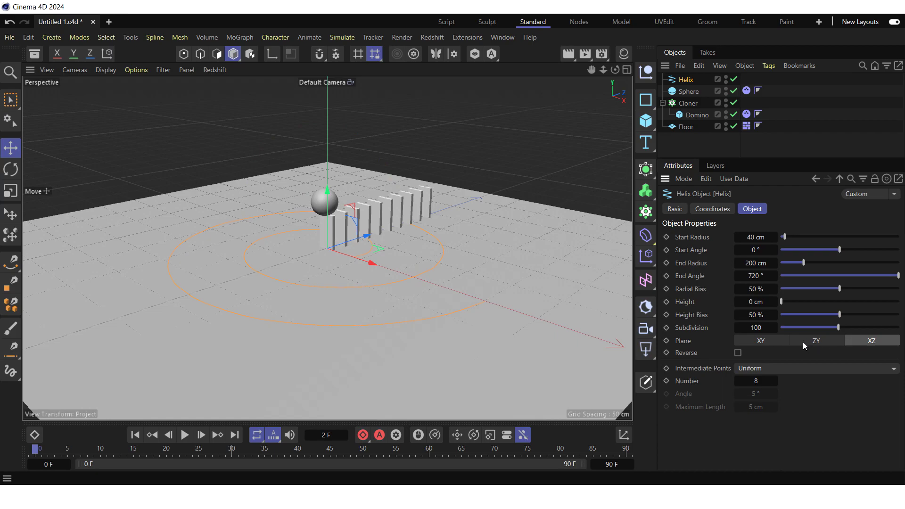
pyautogui.click(738, 353)
# - Switch the Cloner to Object mode using the Helix, with a count of 100
pyautogui.click(689, 105)
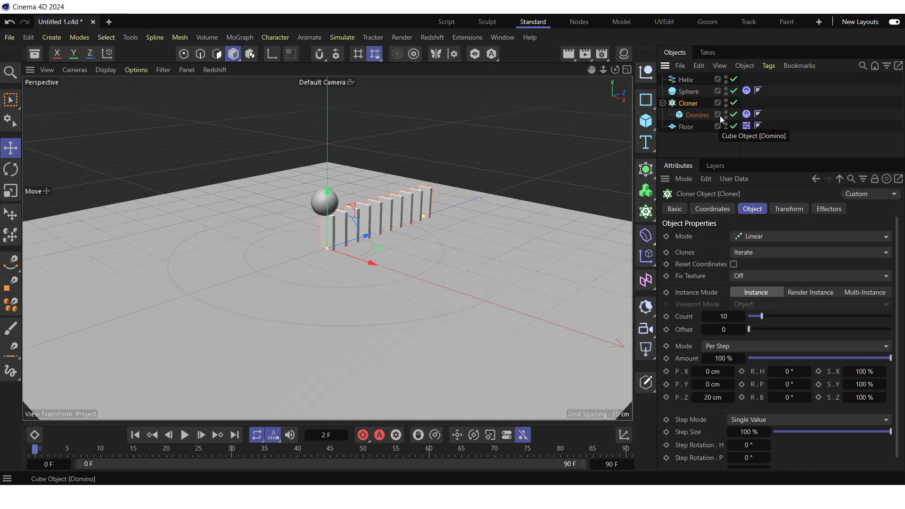
pyautogui.click(754, 210)
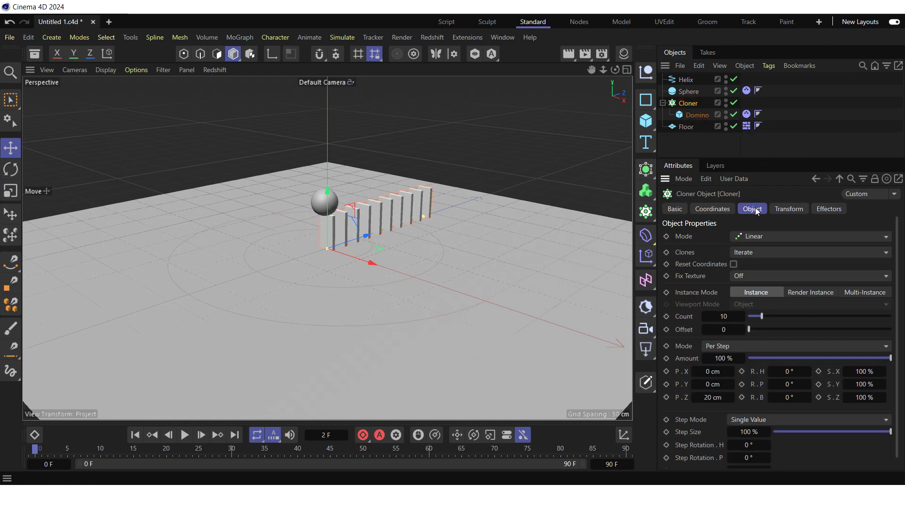
pyautogui.click(773, 237)
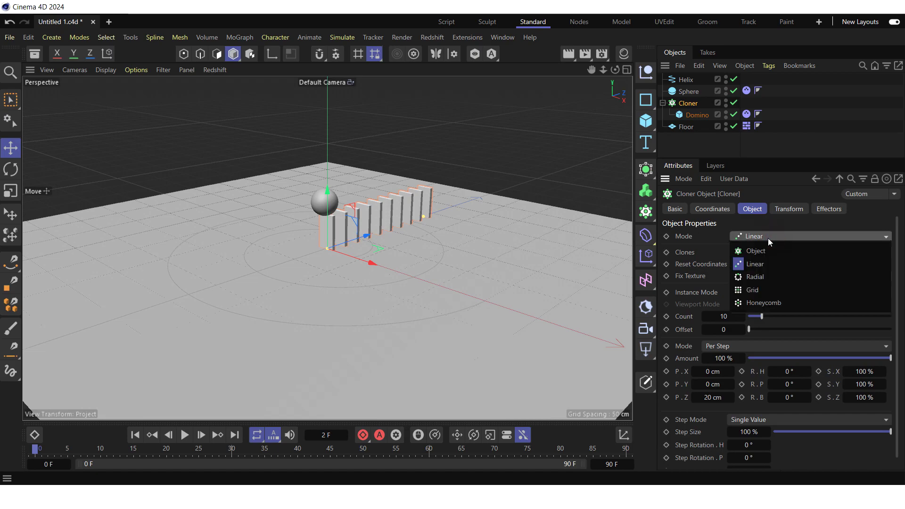
pyautogui.click(765, 254)
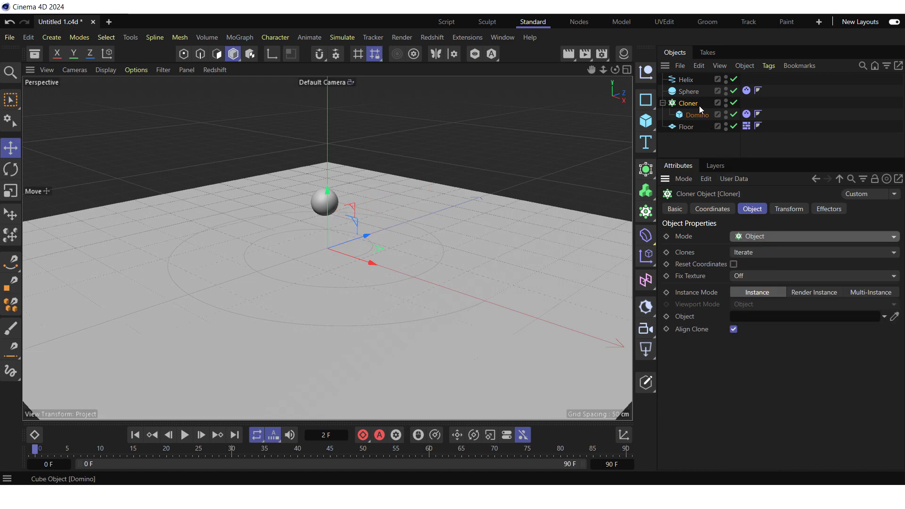
pyautogui.moveTo(686, 79); pyautogui.dragTo(757, 315)
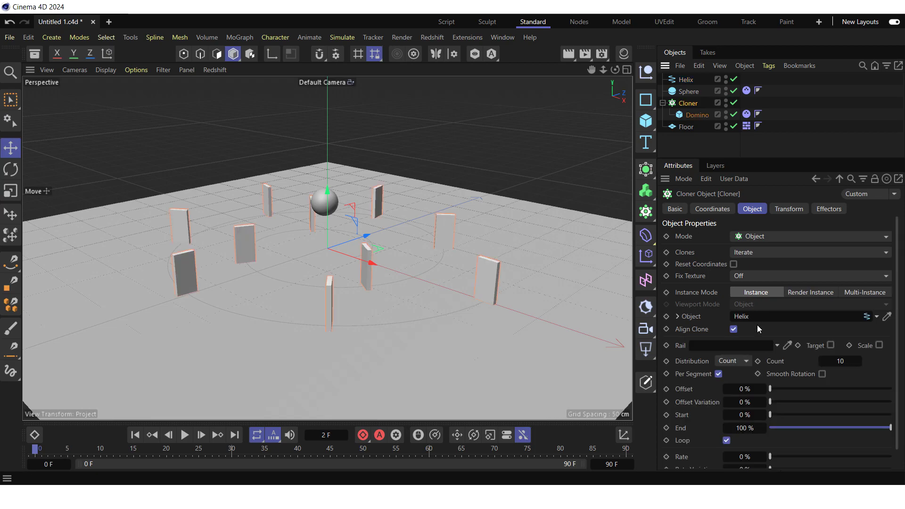
pyautogui.click(841, 361)
pyautogui.write('100')
pyautogui.press('Return')
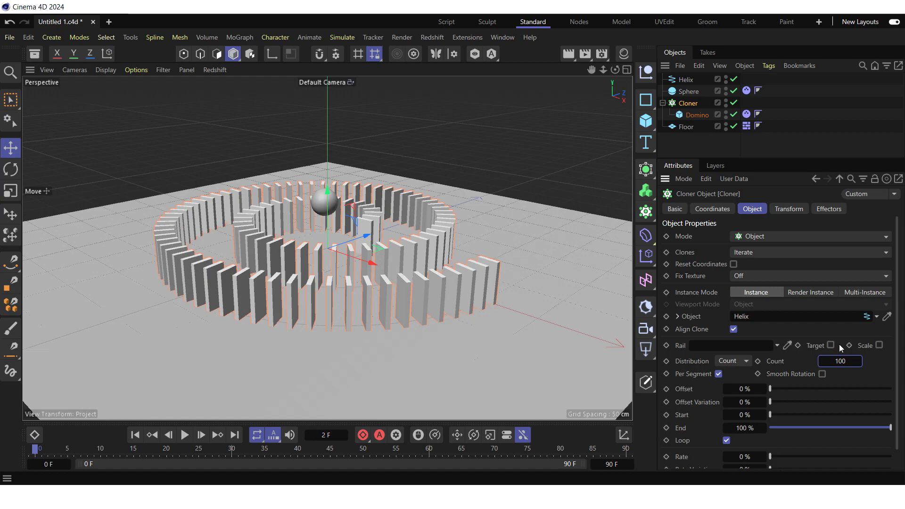
# - Move the Sphere to the spiral's outer end in top view, then maximize the Perspective view
pyautogui.click(688, 93)
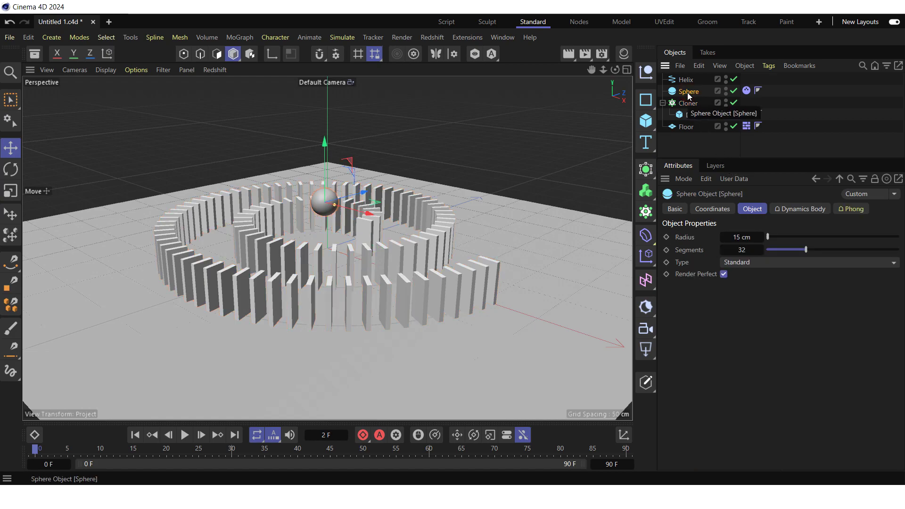
pyautogui.click(627, 70)
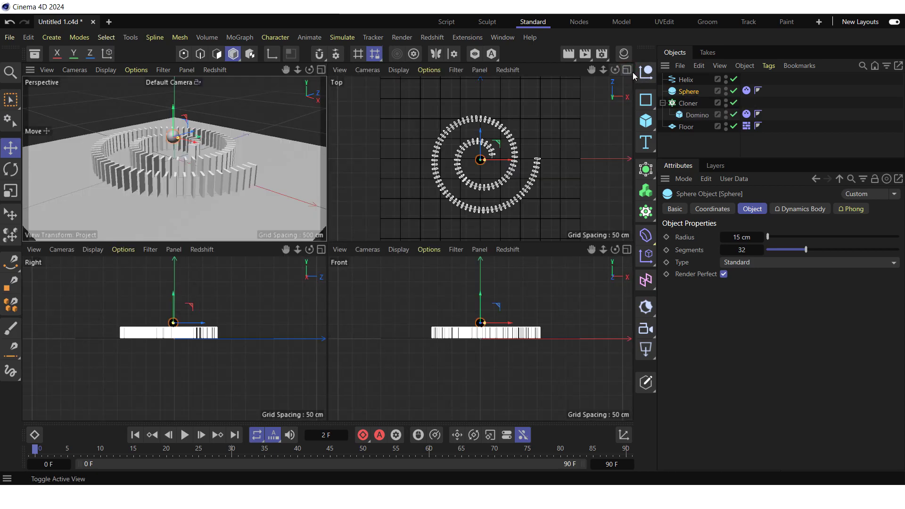
pyautogui.click(626, 70)
pyautogui.scroll(5, 372, 297)
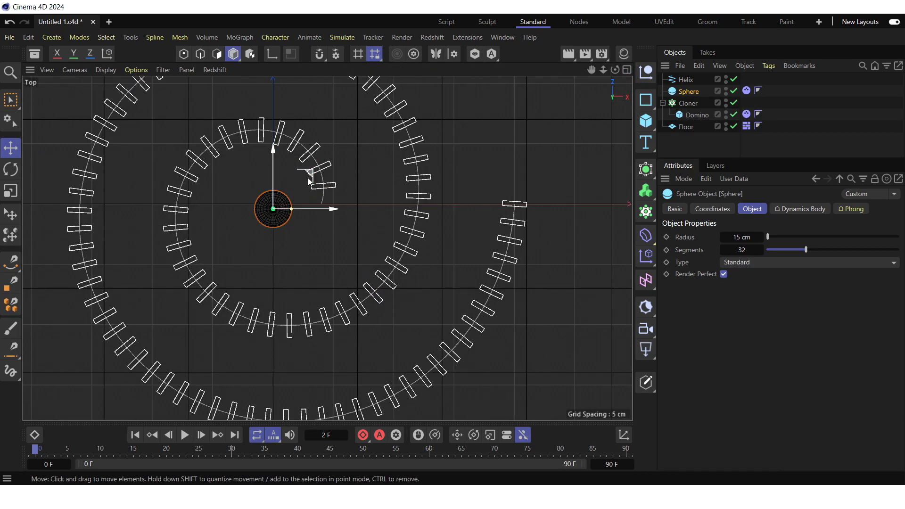
pyautogui.moveTo(311, 173); pyautogui.dragTo(551, 152)
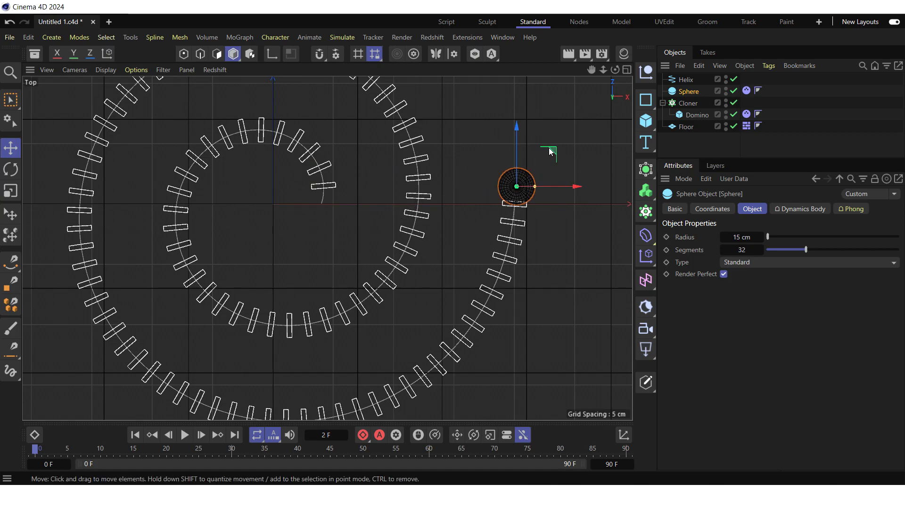
pyautogui.click(627, 70)
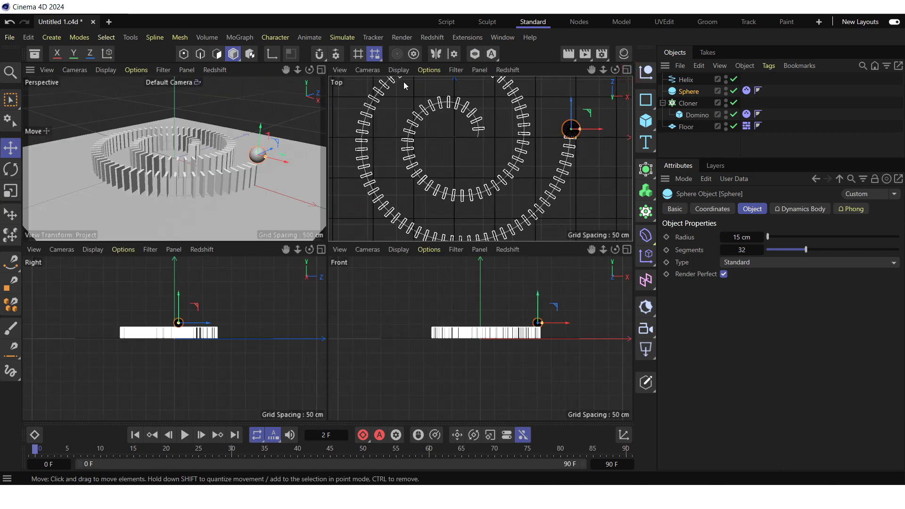
pyautogui.click(320, 70)
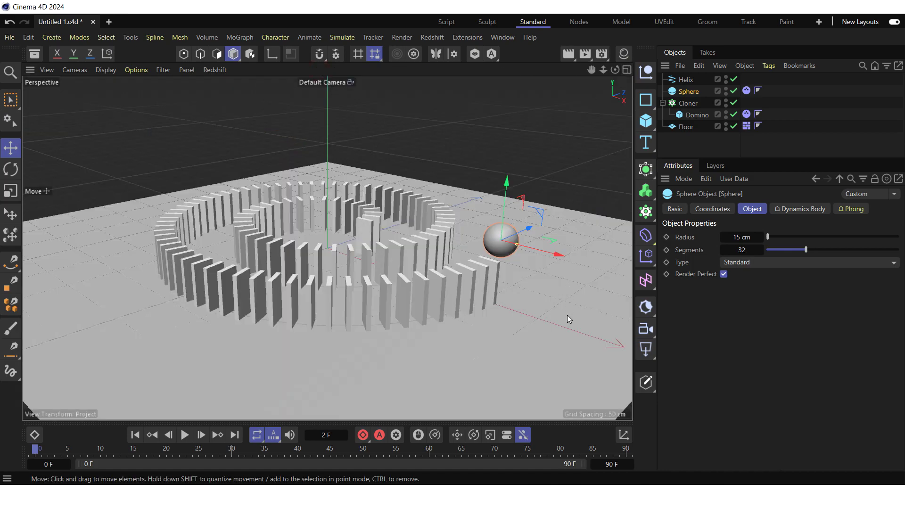
# - Set the end frame to 300, play the simulation, then stop and rewind to frame 0
pyautogui.click(611, 464)
pyautogui.write('3')
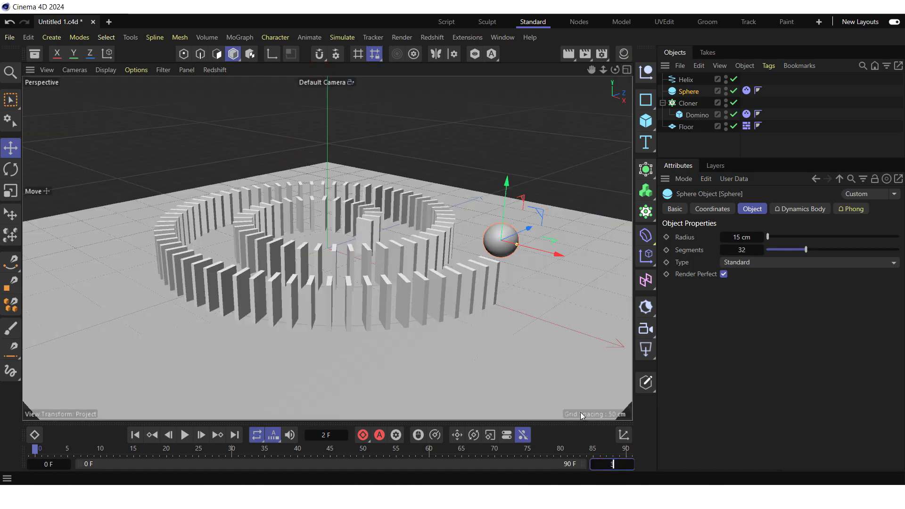
pyautogui.write('00')
pyautogui.press('Return')
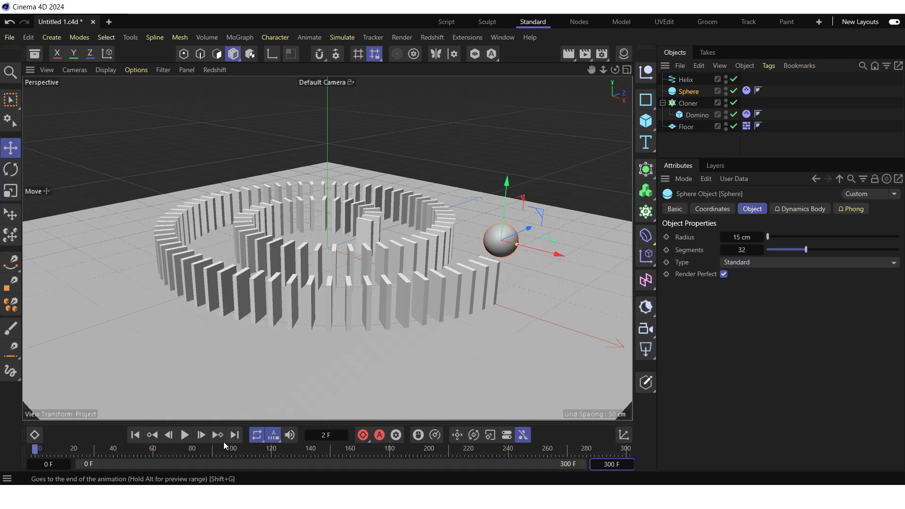
pyautogui.click(185, 435)
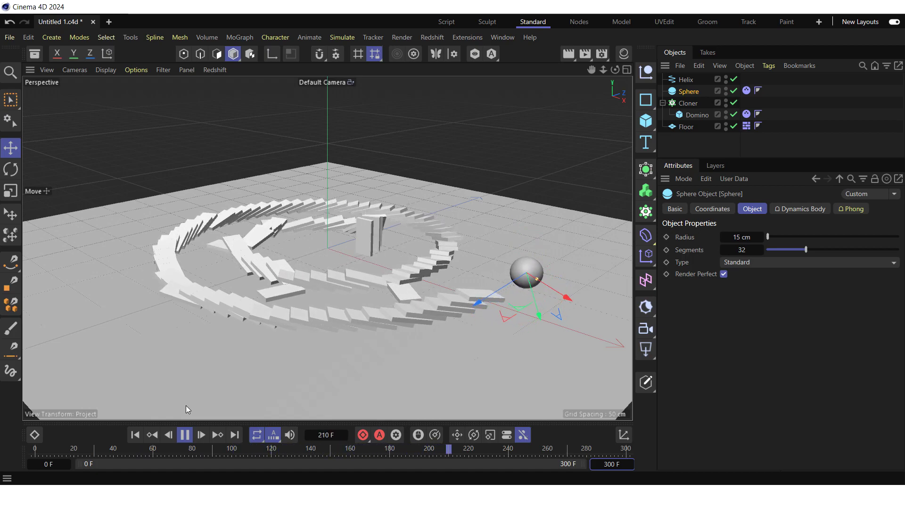
pyautogui.click(185, 434)
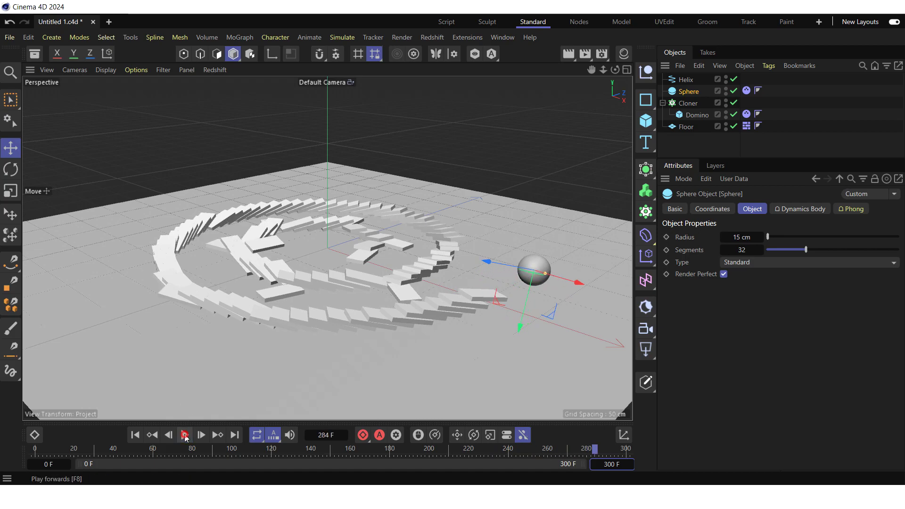
pyautogui.click(135, 436)
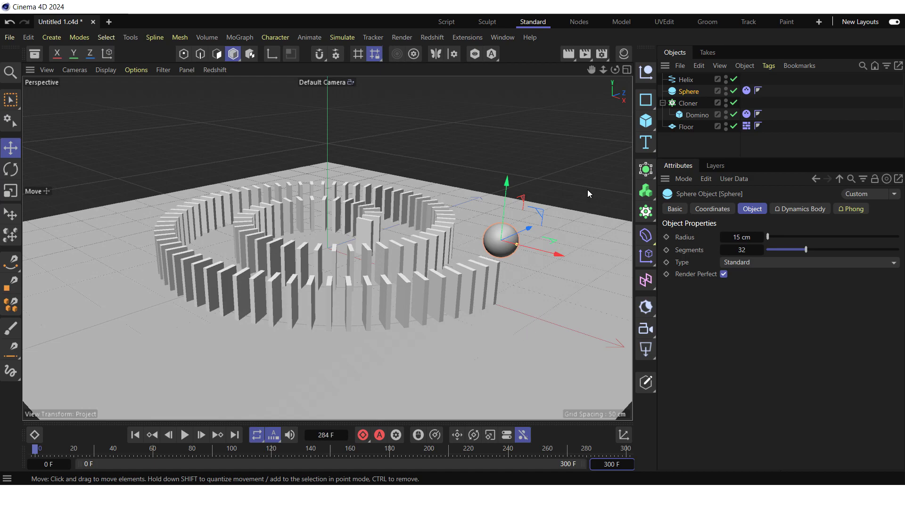
# - Create a standard material with 100% saturation red and apply it to Domino
pyautogui.click(624, 55)
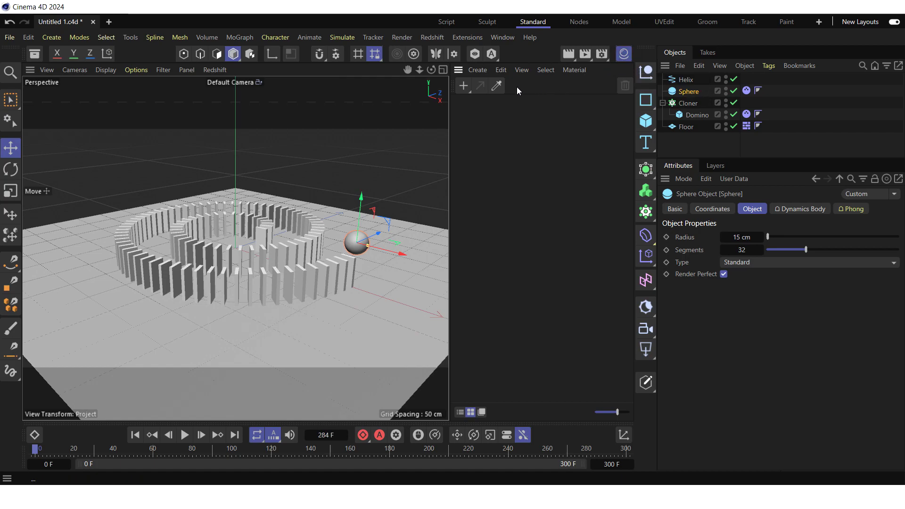
pyautogui.click(478, 70)
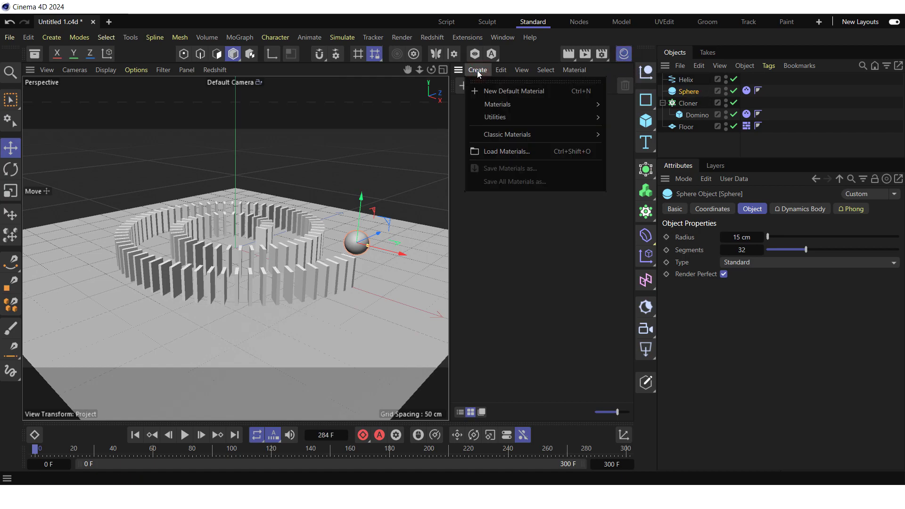
pyautogui.moveTo(511, 134)
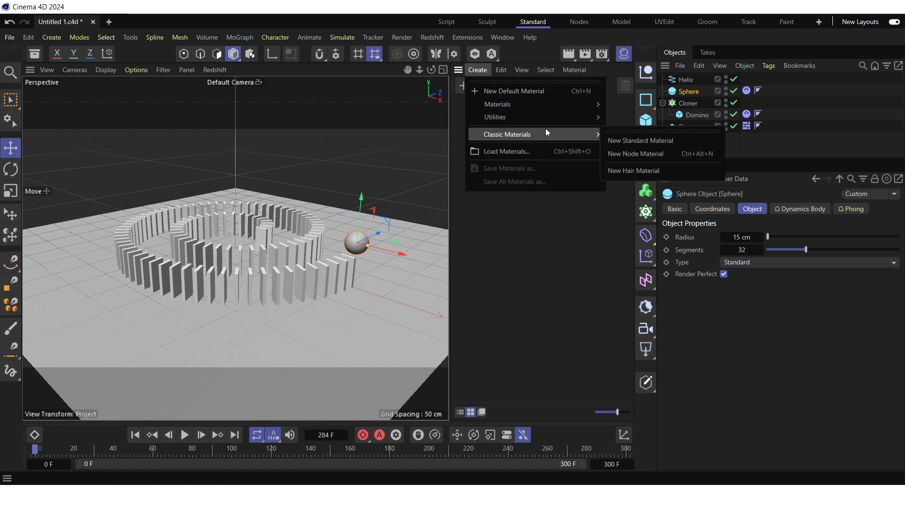
pyautogui.click(640, 141)
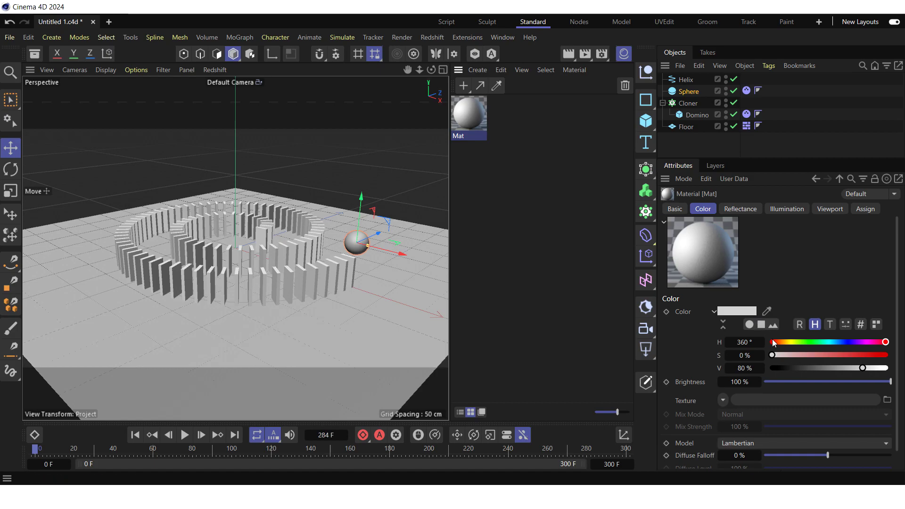
pyautogui.moveTo(773, 355); pyautogui.dragTo(888, 355)
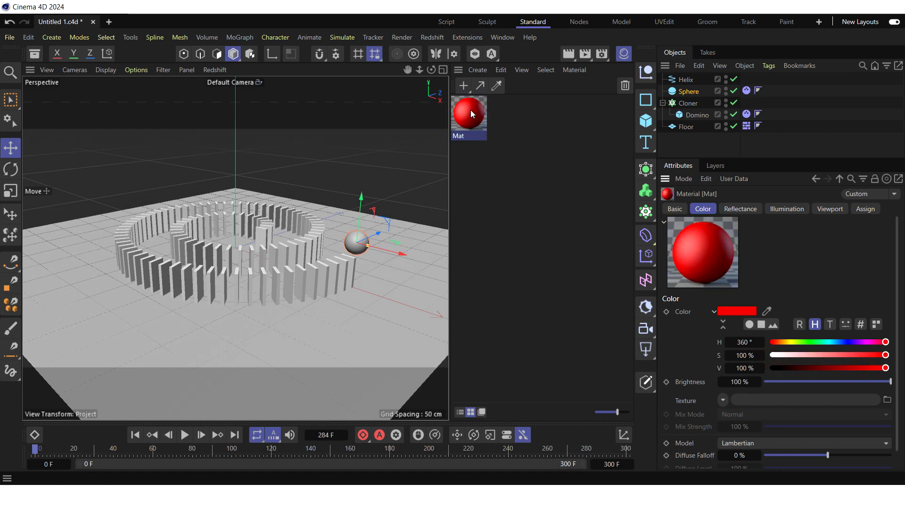
pyautogui.moveTo(470, 110); pyautogui.dragTo(703, 117)
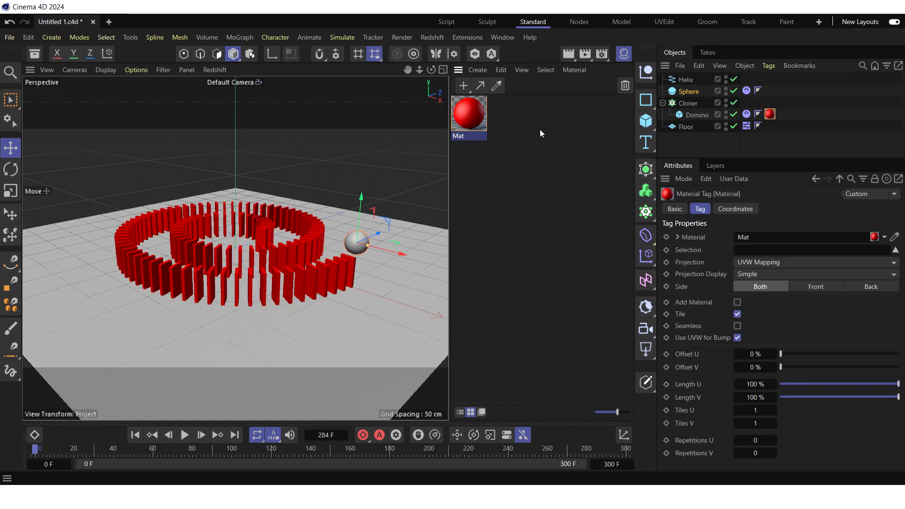
# - Create a second standard material with 100% value white and apply it to Floor
pyautogui.click(479, 70)
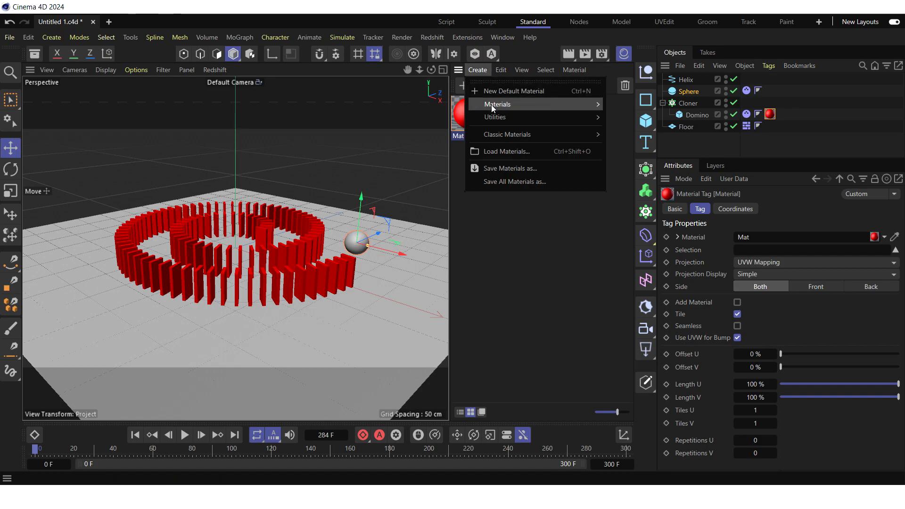
pyautogui.moveTo(497, 135)
pyautogui.click(634, 141)
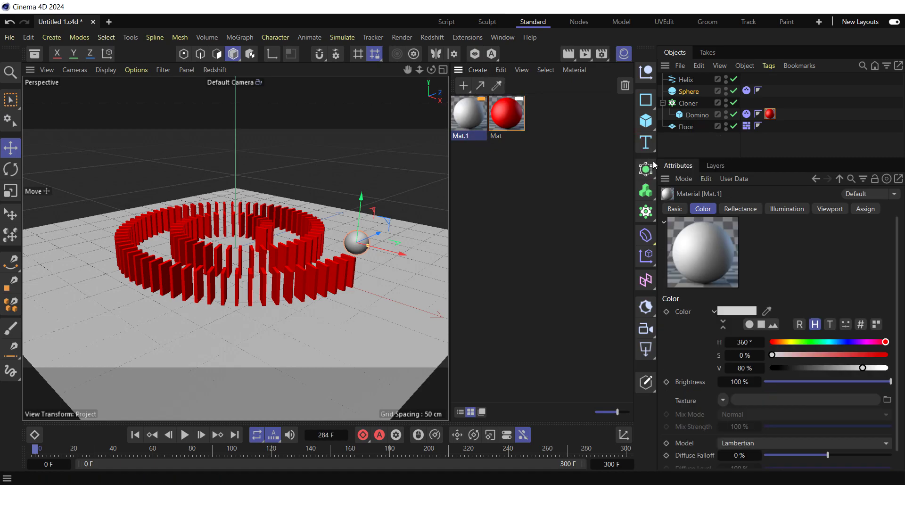
pyautogui.moveTo(861, 366); pyautogui.dragTo(887, 368)
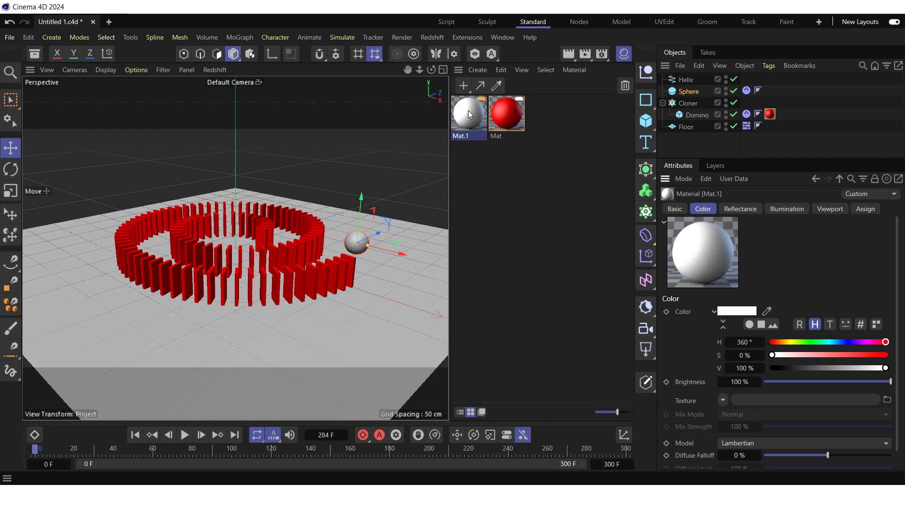
pyautogui.moveTo(469, 112); pyautogui.dragTo(686, 128)
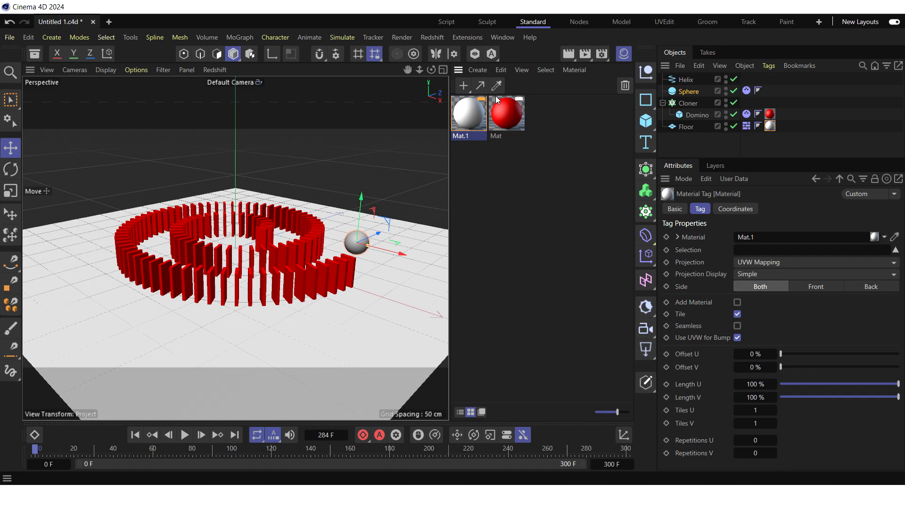
# - Create a third standard material, Mat.2, and open it in the material editor
pyautogui.click(478, 70)
pyautogui.moveTo(500, 134)
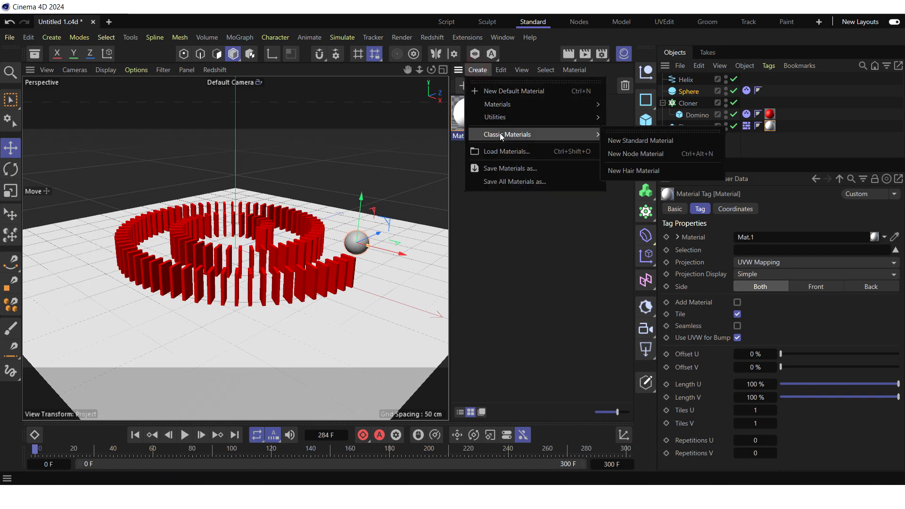
pyautogui.click(635, 141)
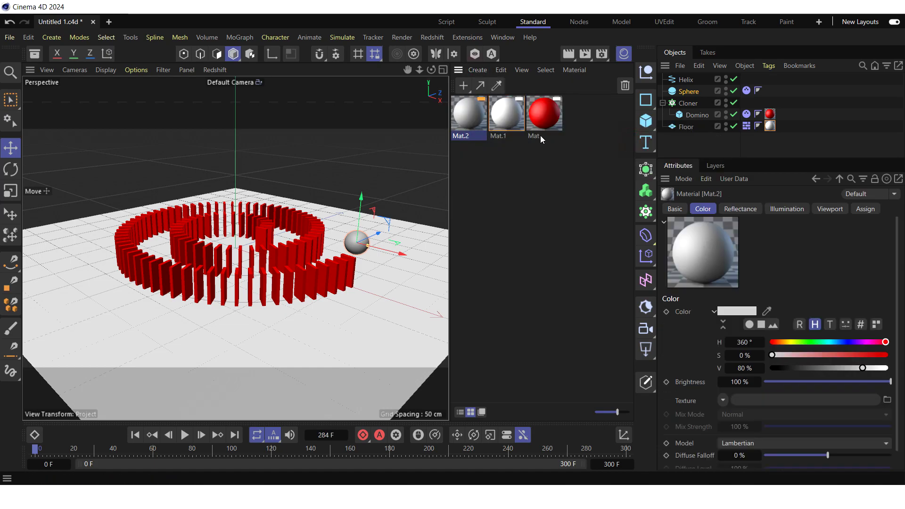
pyautogui.doubleClick(471, 118)
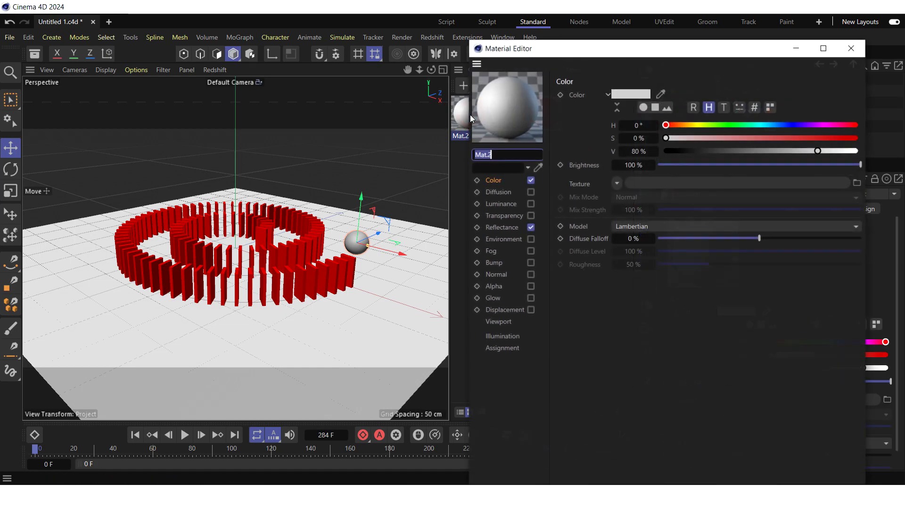
# - Set Mat.2's colour texture to the Pattern 2 gradient preset and apply it to the Sphere
pyautogui.click(495, 182)
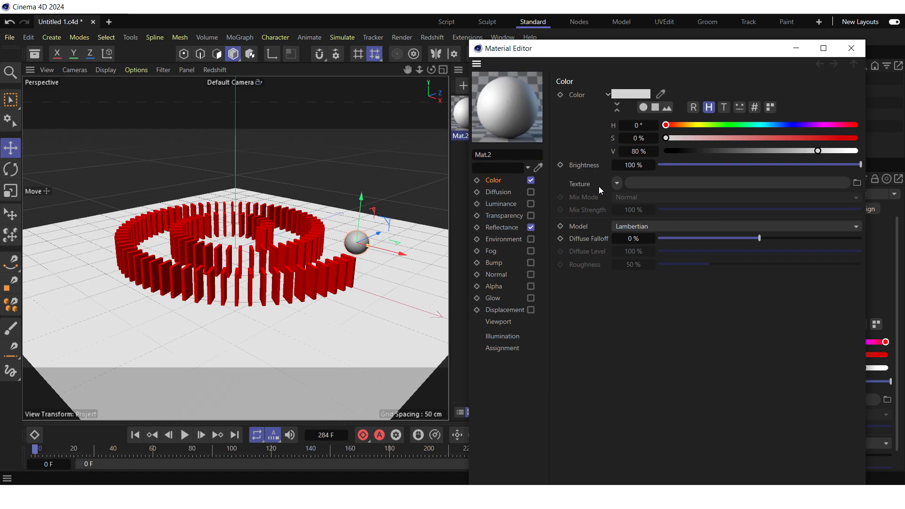
pyautogui.click(616, 183)
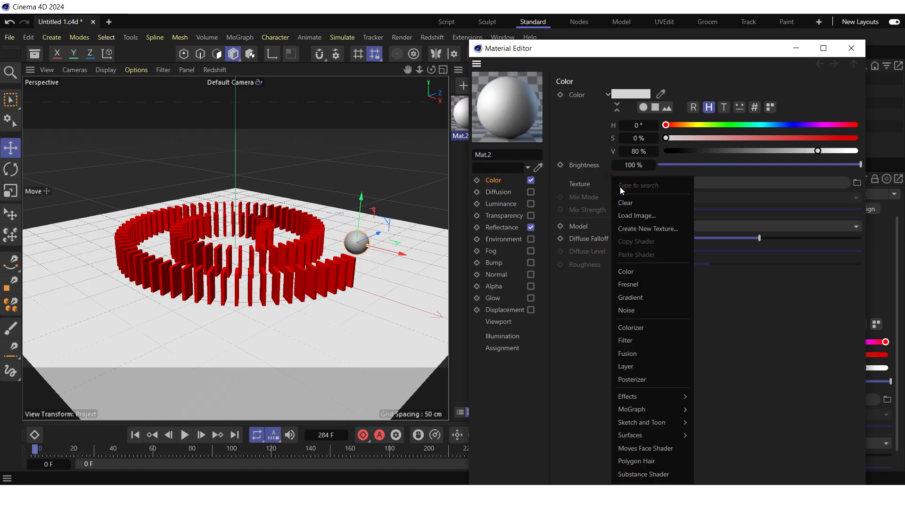
pyautogui.click(634, 297)
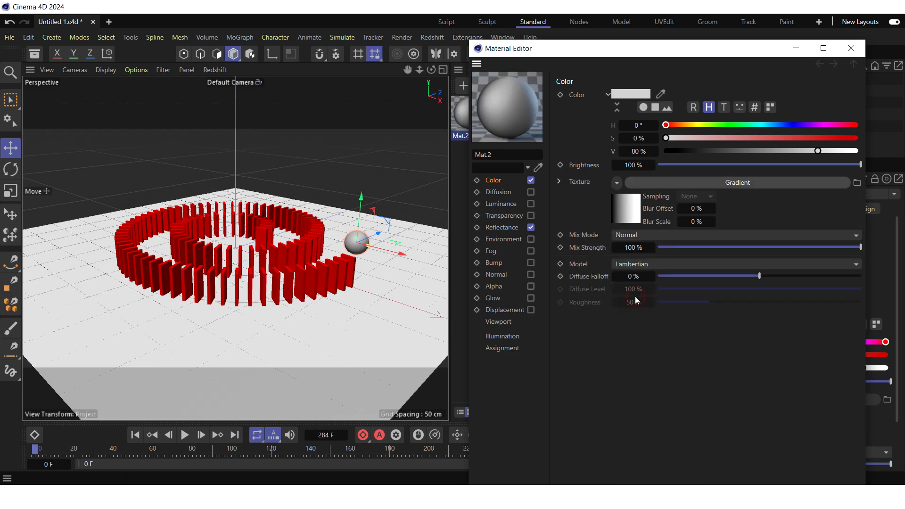
pyautogui.click(630, 215)
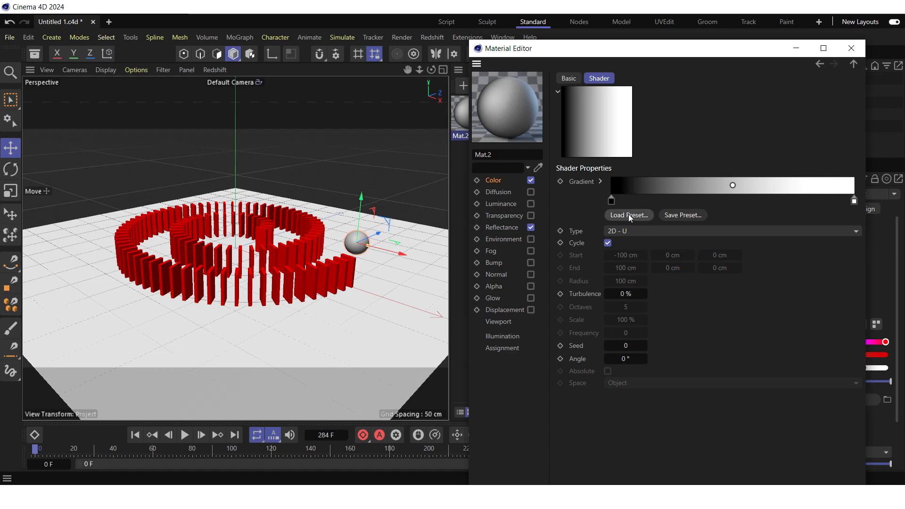
pyautogui.click(629, 215)
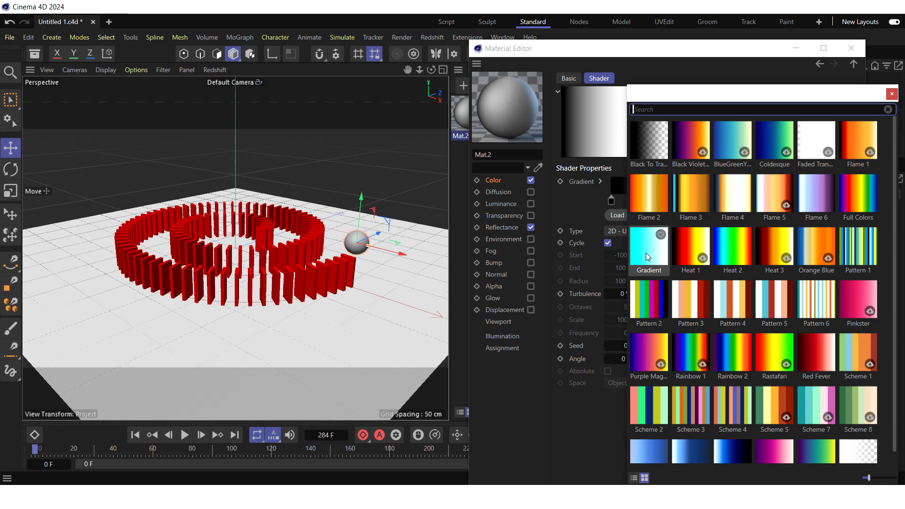
pyautogui.doubleClick(649, 301)
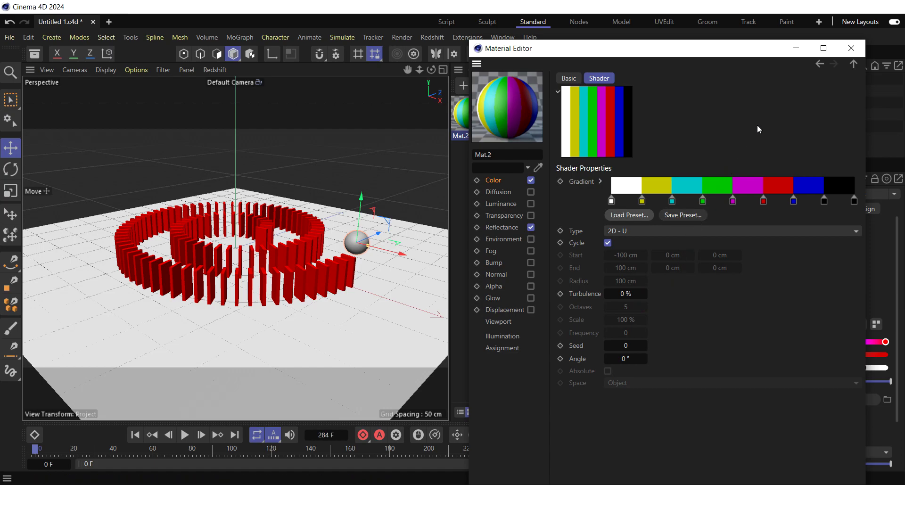
pyautogui.click(854, 49)
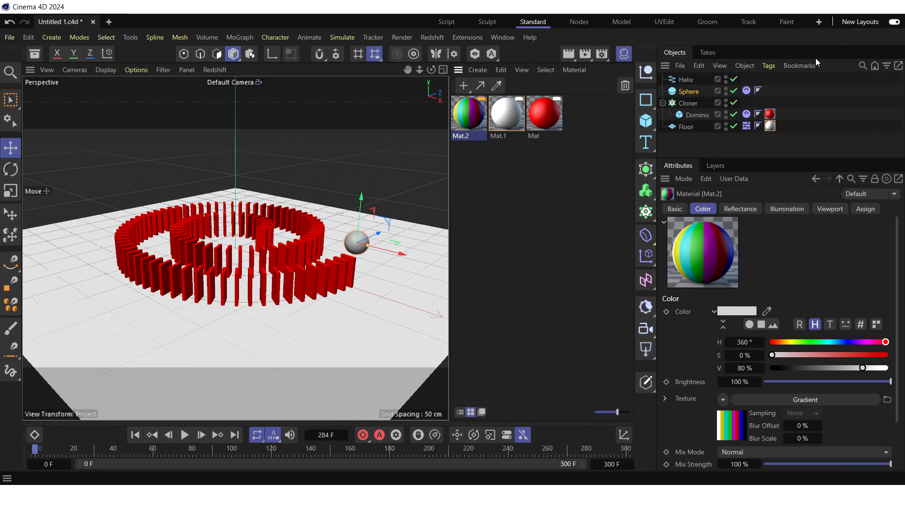
pyautogui.moveTo(468, 118); pyautogui.dragTo(686, 93)
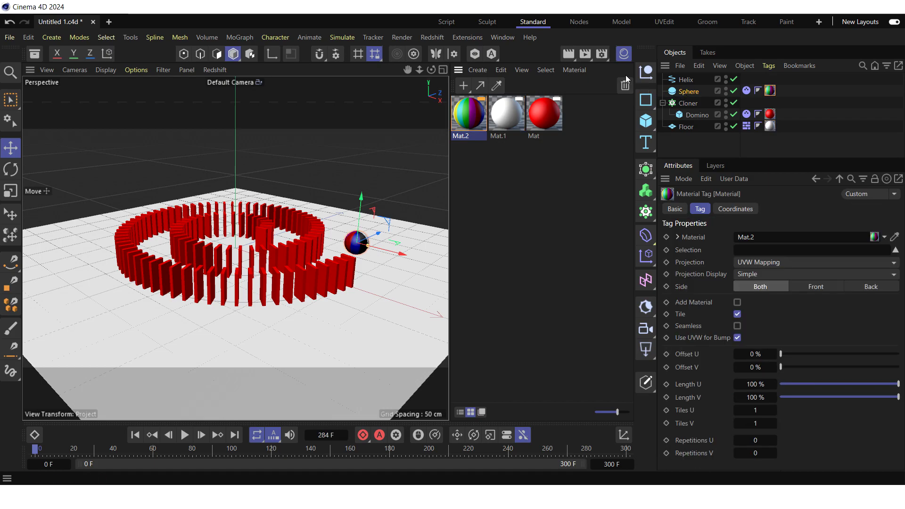
# - Hide the Material Manager and play the domino simulation from the start
pyautogui.click(624, 54)
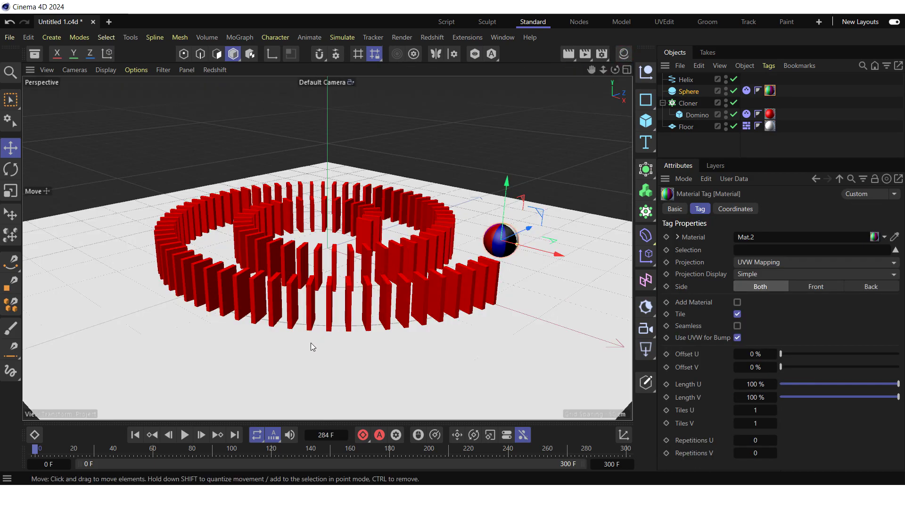
pyautogui.click(183, 435)
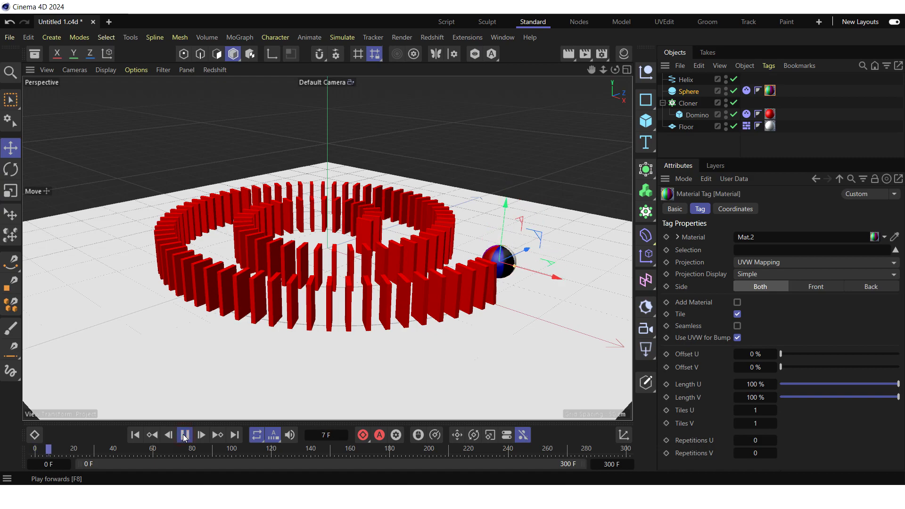